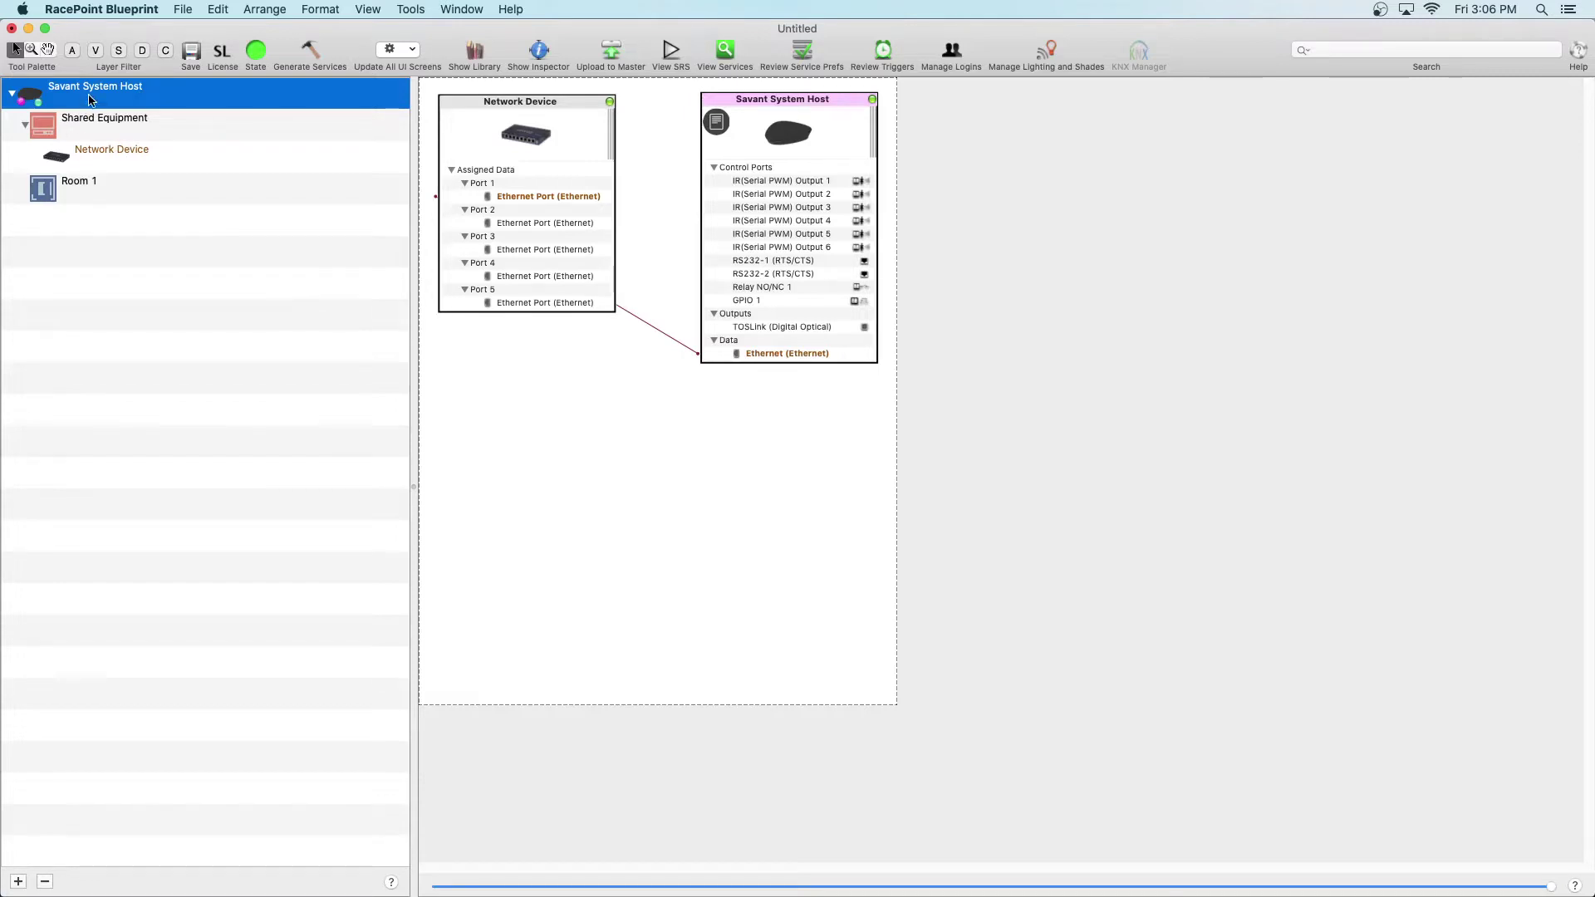
Step: Select the Network Device in the layout tree
{"action": "left_click", "coordinate": [76, 156]}
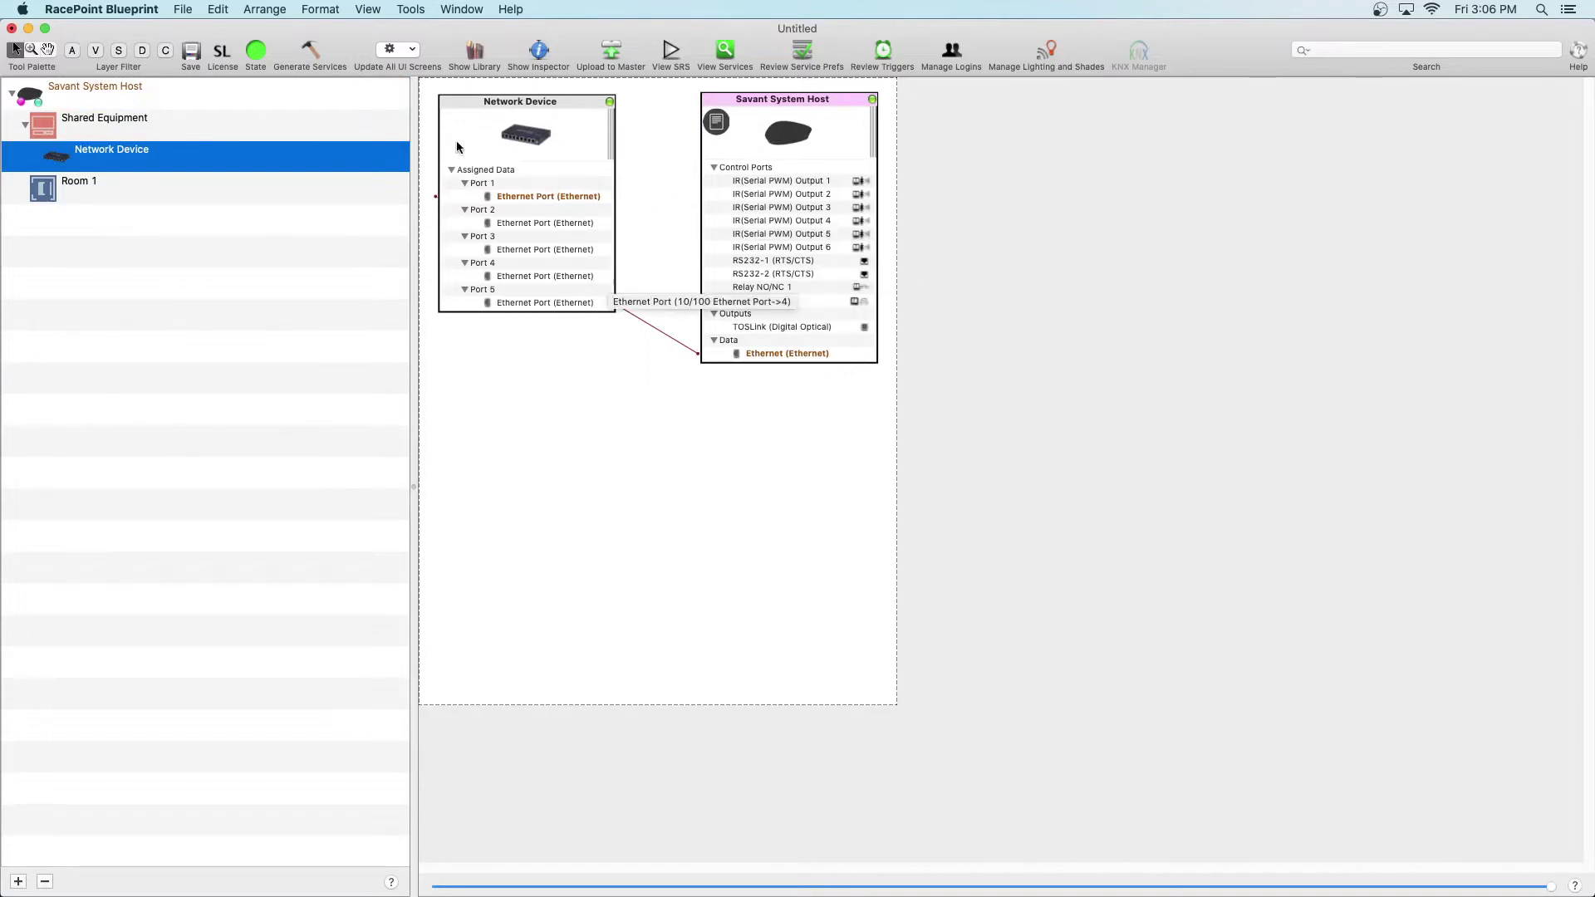
Step: Search the library for 'somfy' and drop a Connect UAI Plus into Room 1 as Shade_Blind Controller
{"action": "left_click", "coordinate": [474, 61]}
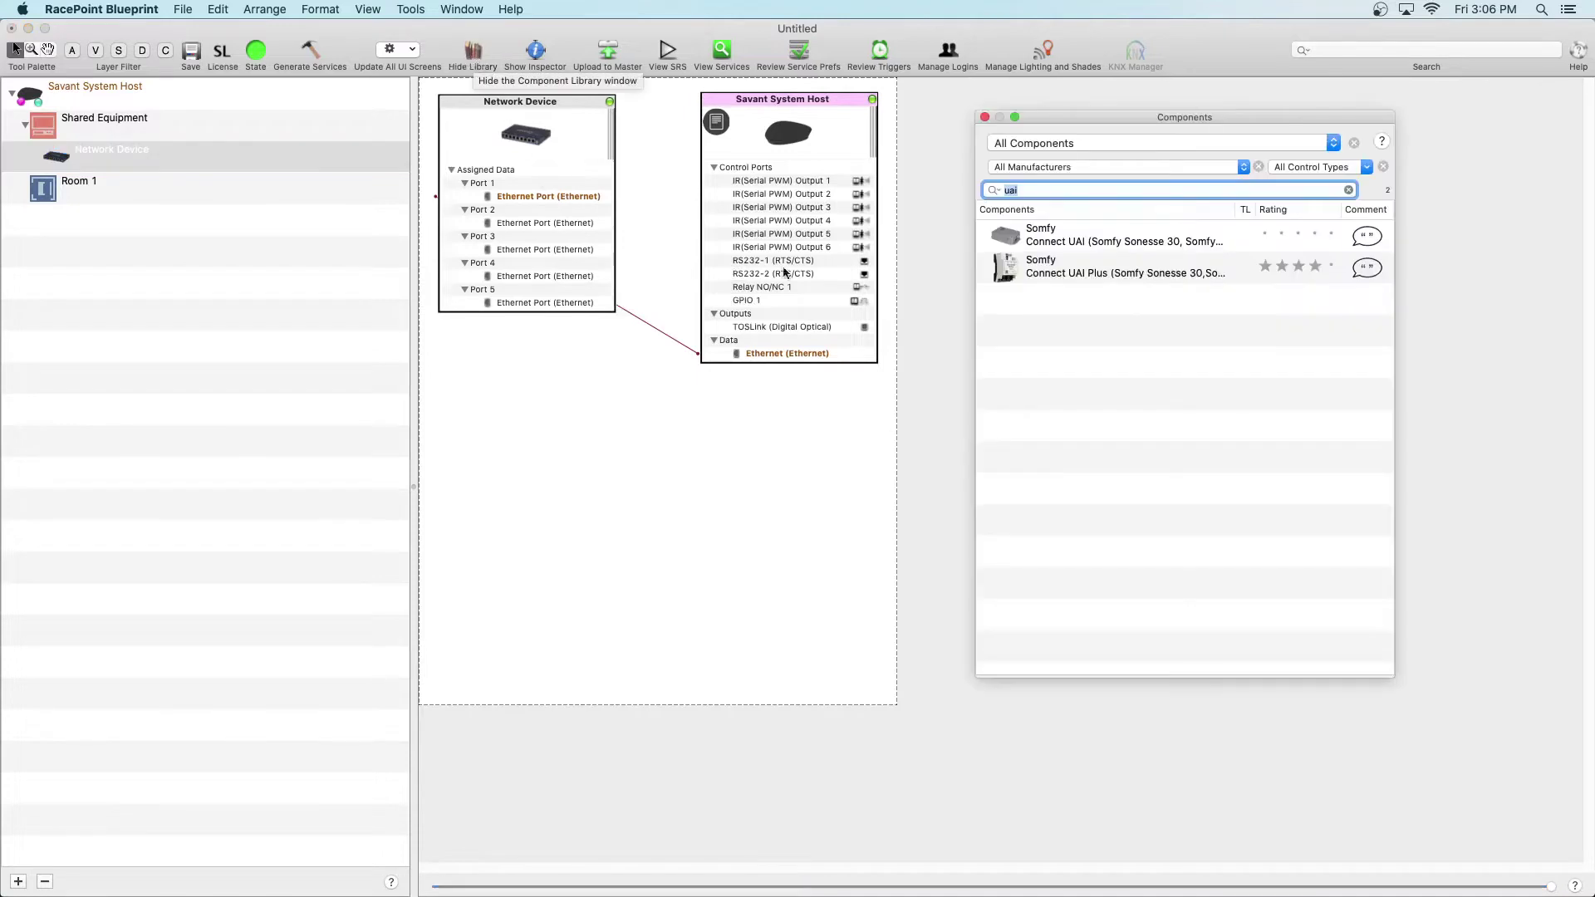
{"action": "left_click", "coordinate": [1046, 190]}
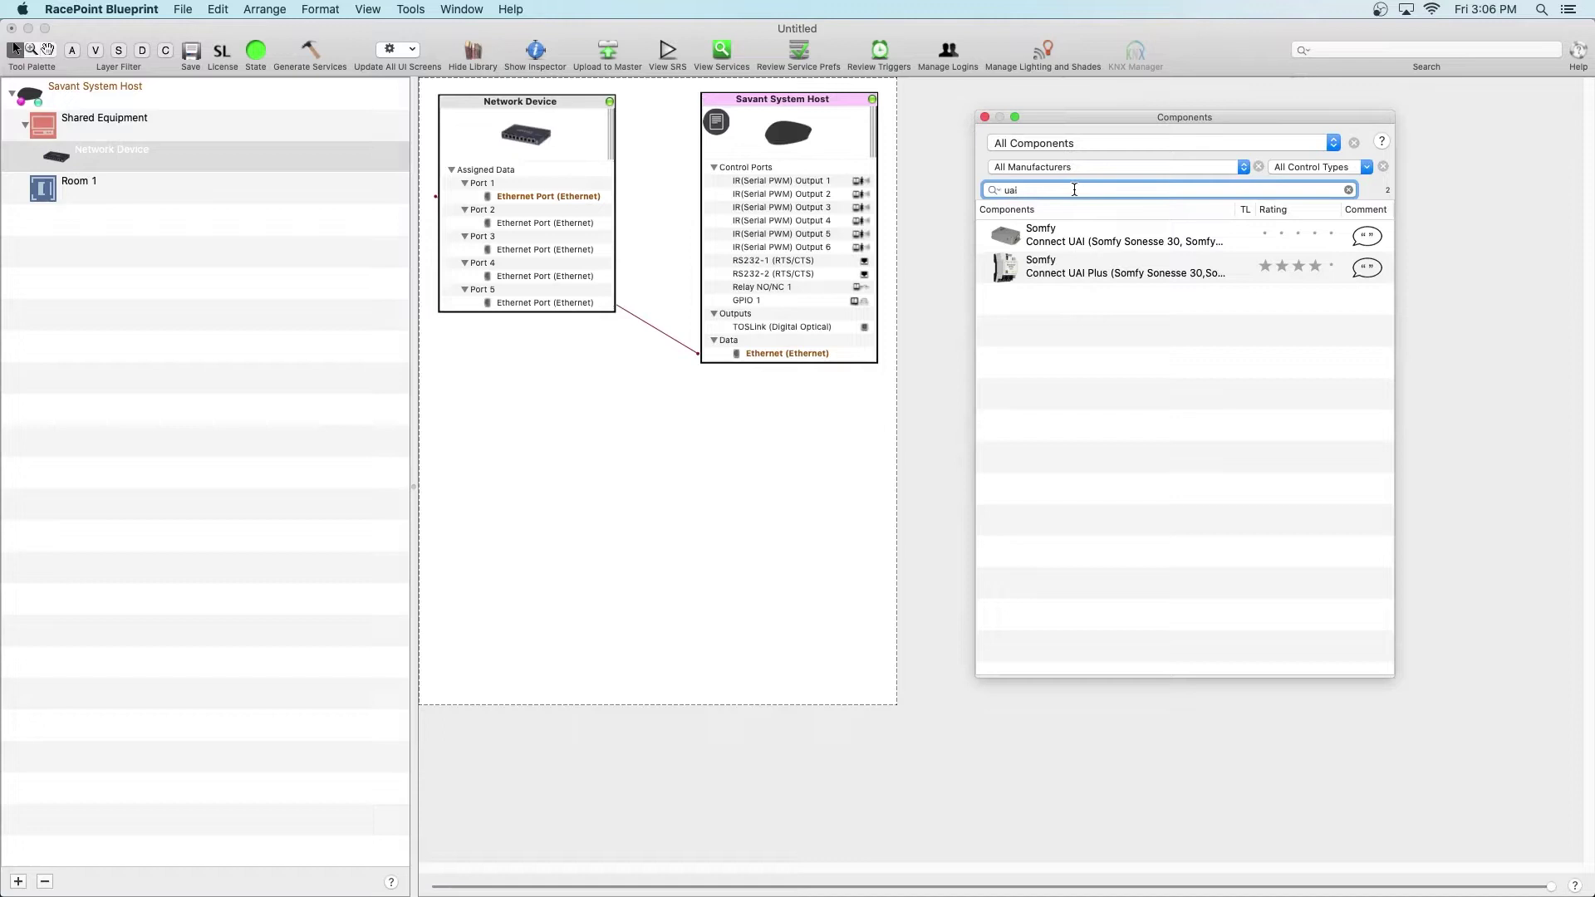
{"action": "key", "text": "BackSpace"}
{"action": "key", "text": "BackSpace"}
{"action": "key", "text": "BackSpace"}
{"action": "type", "text": "somfy"}
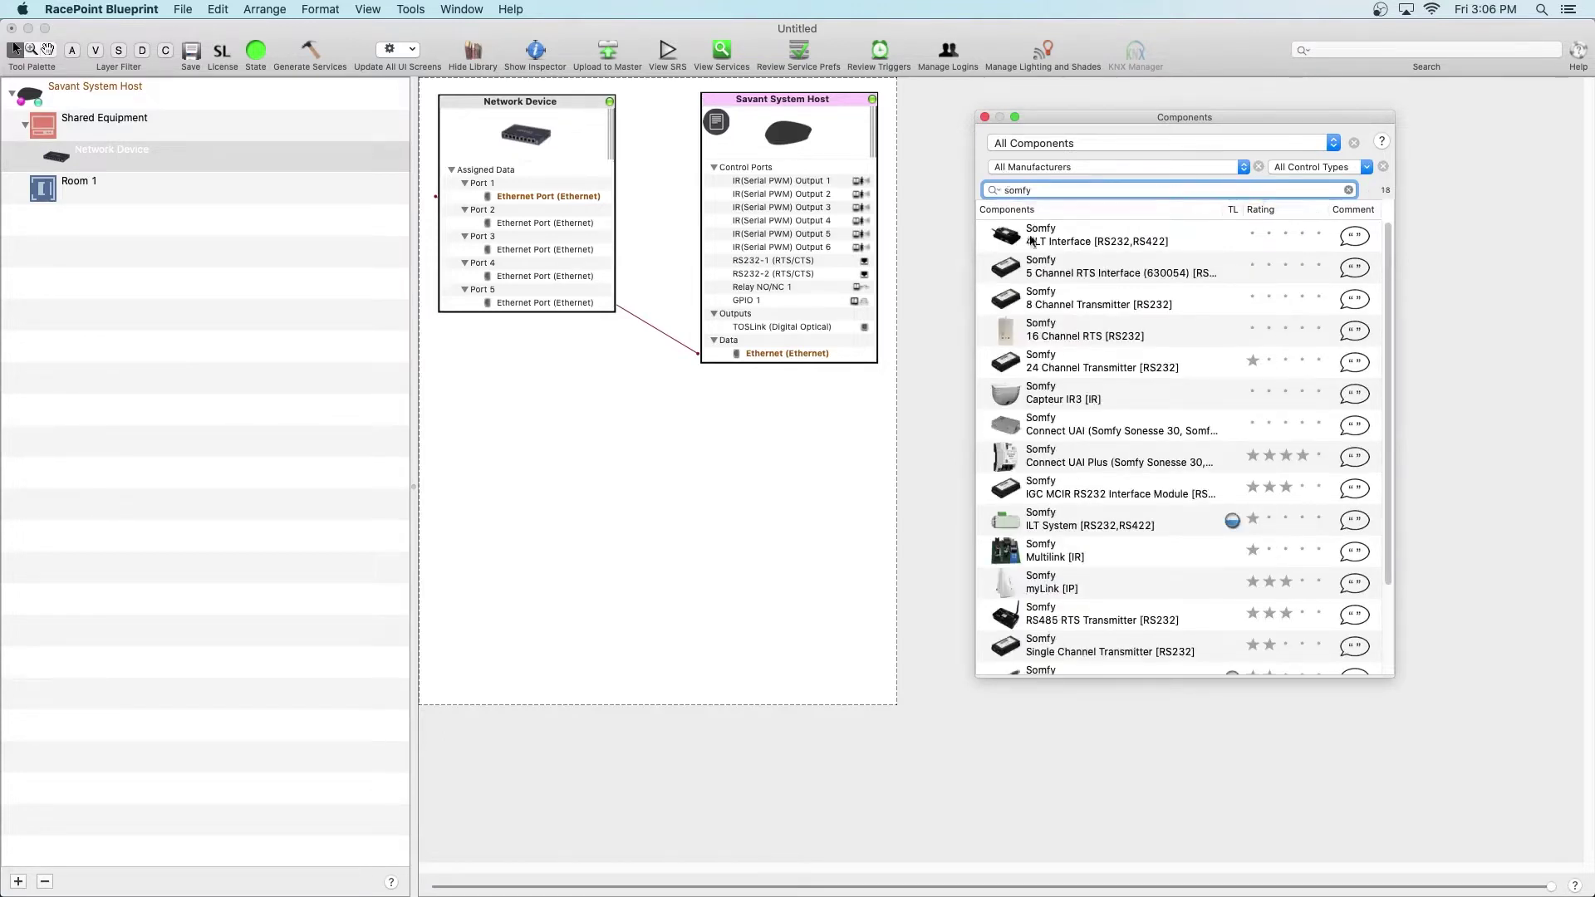
{"action": "left_click", "coordinate": [1115, 457]}
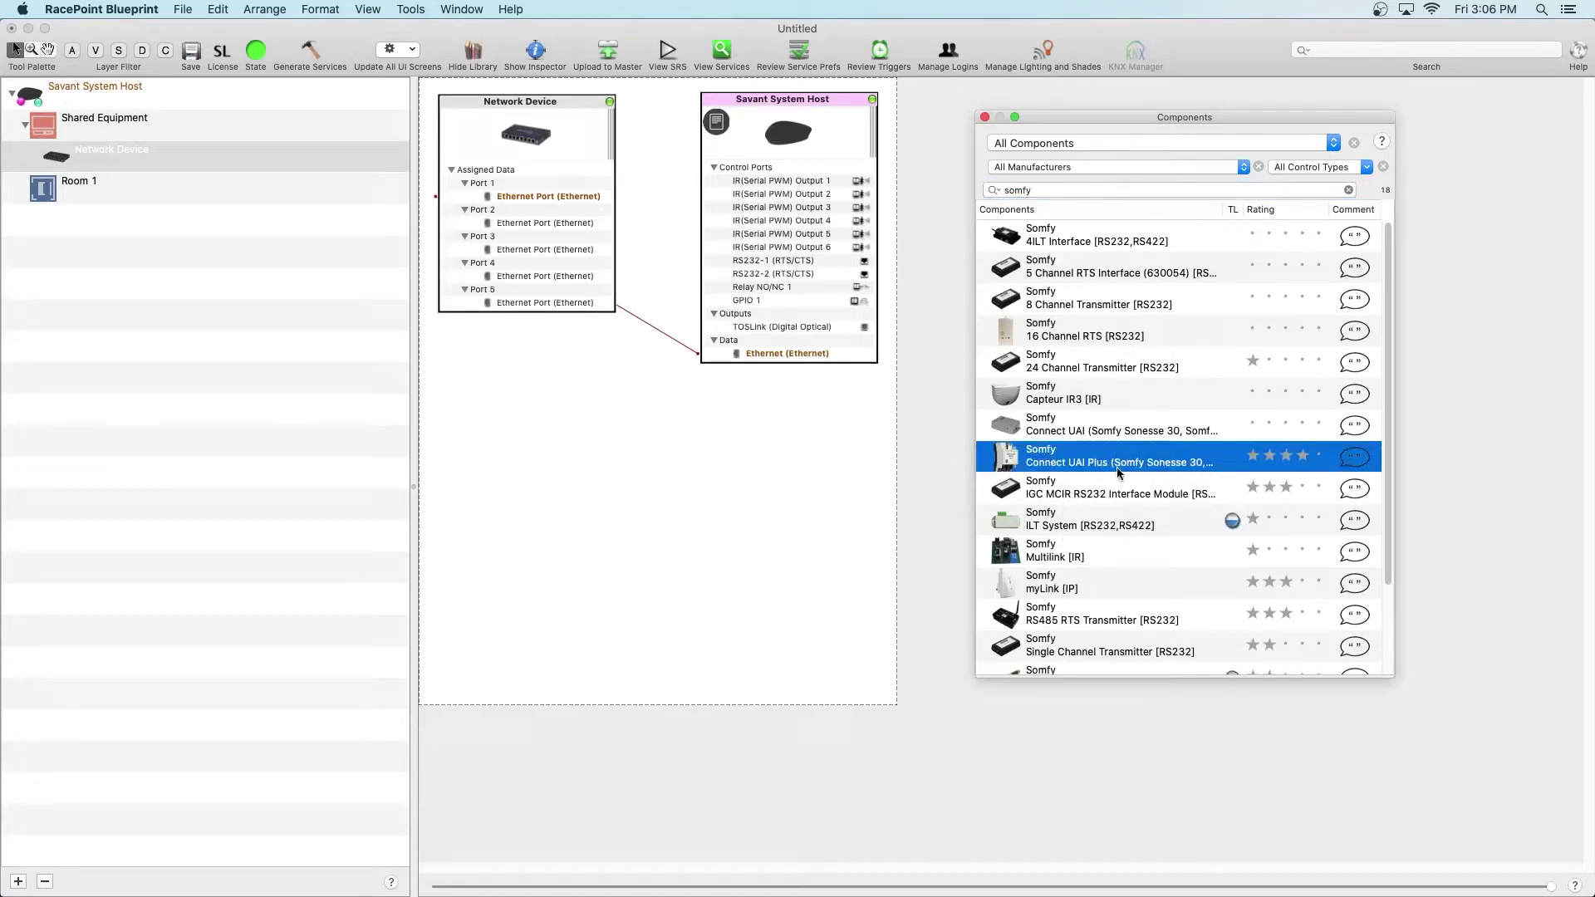
{"action": "left_click_drag", "start_coordinate": [1127, 471], "coordinate": [133, 185]}
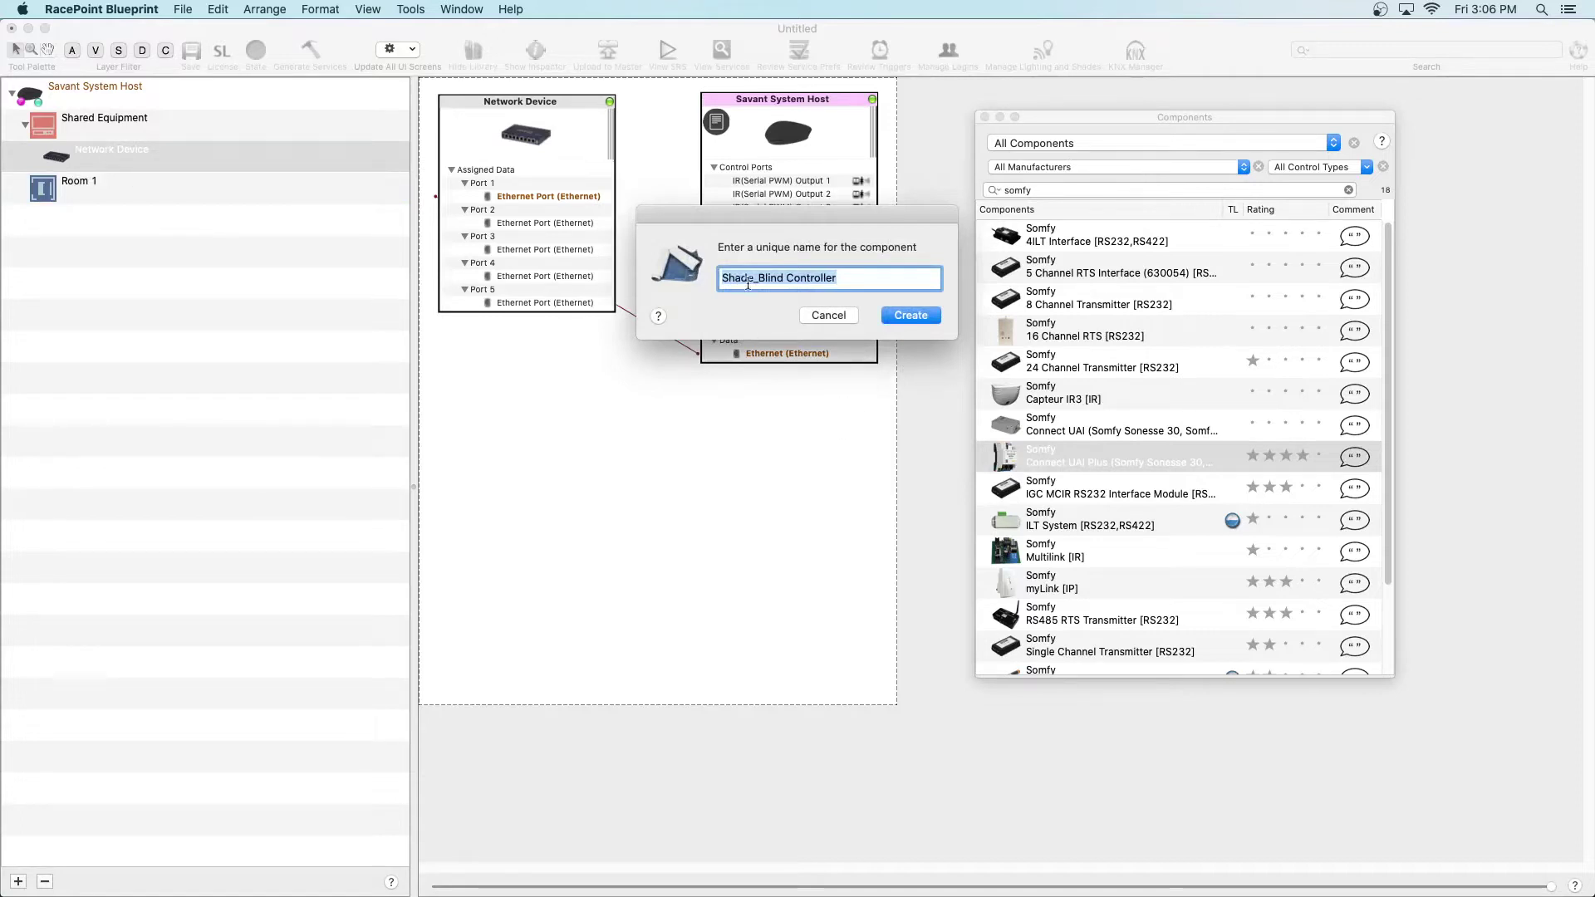
{"action": "left_click", "coordinate": [908, 316]}
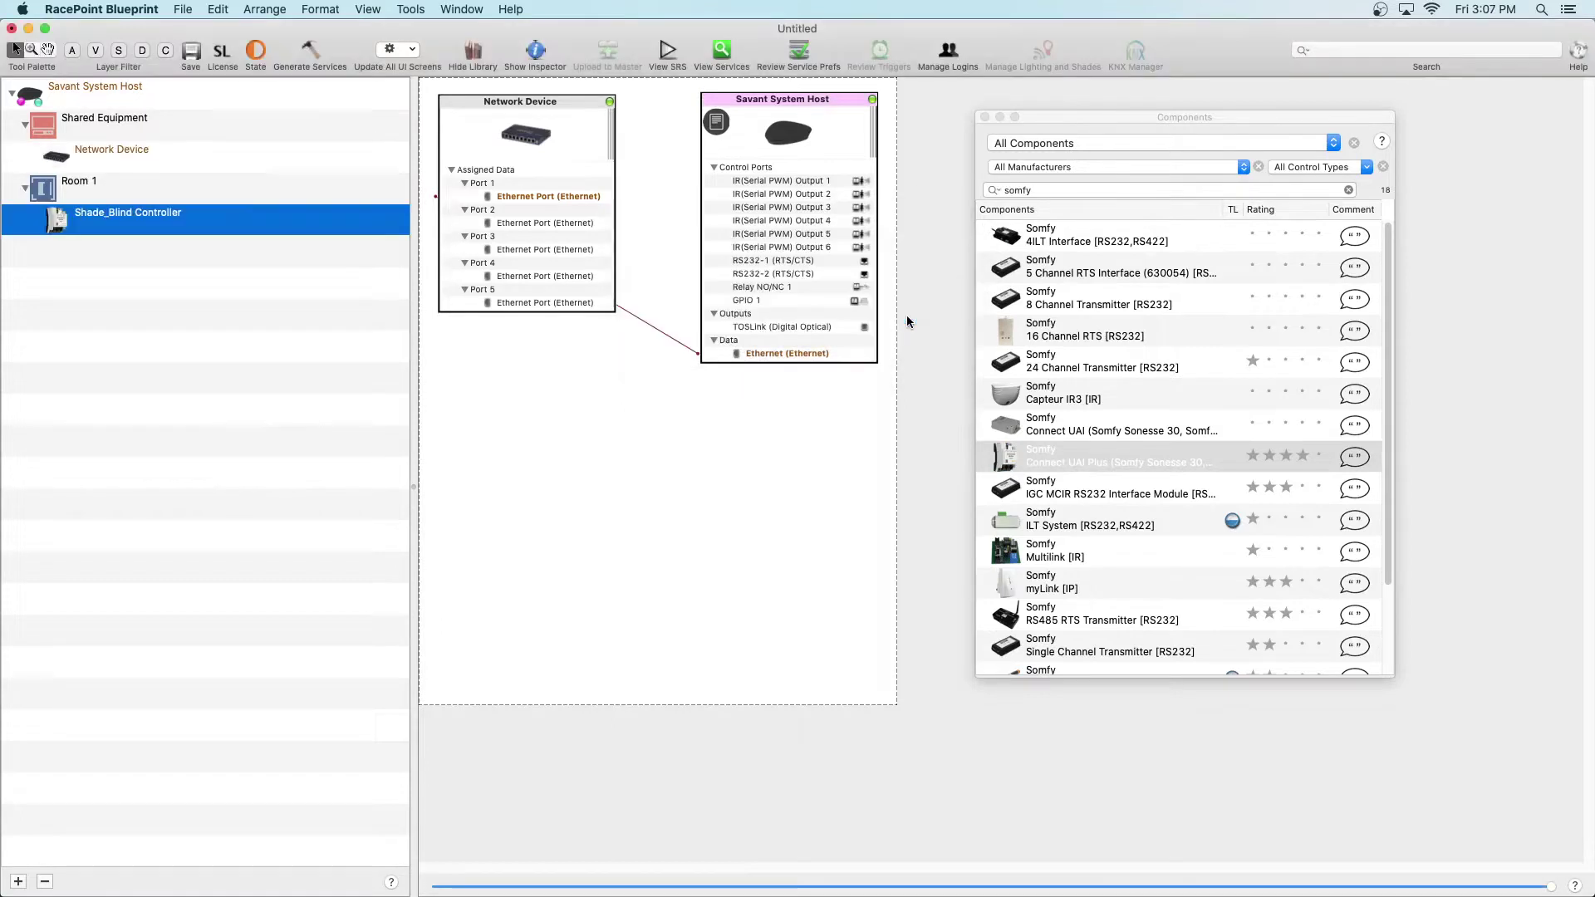
Step: Place Shade_Blind Controller on the diagram and wire its LAN port to Network Device Port 2 at 192.168.1.115
{"action": "left_click", "coordinate": [984, 118]}
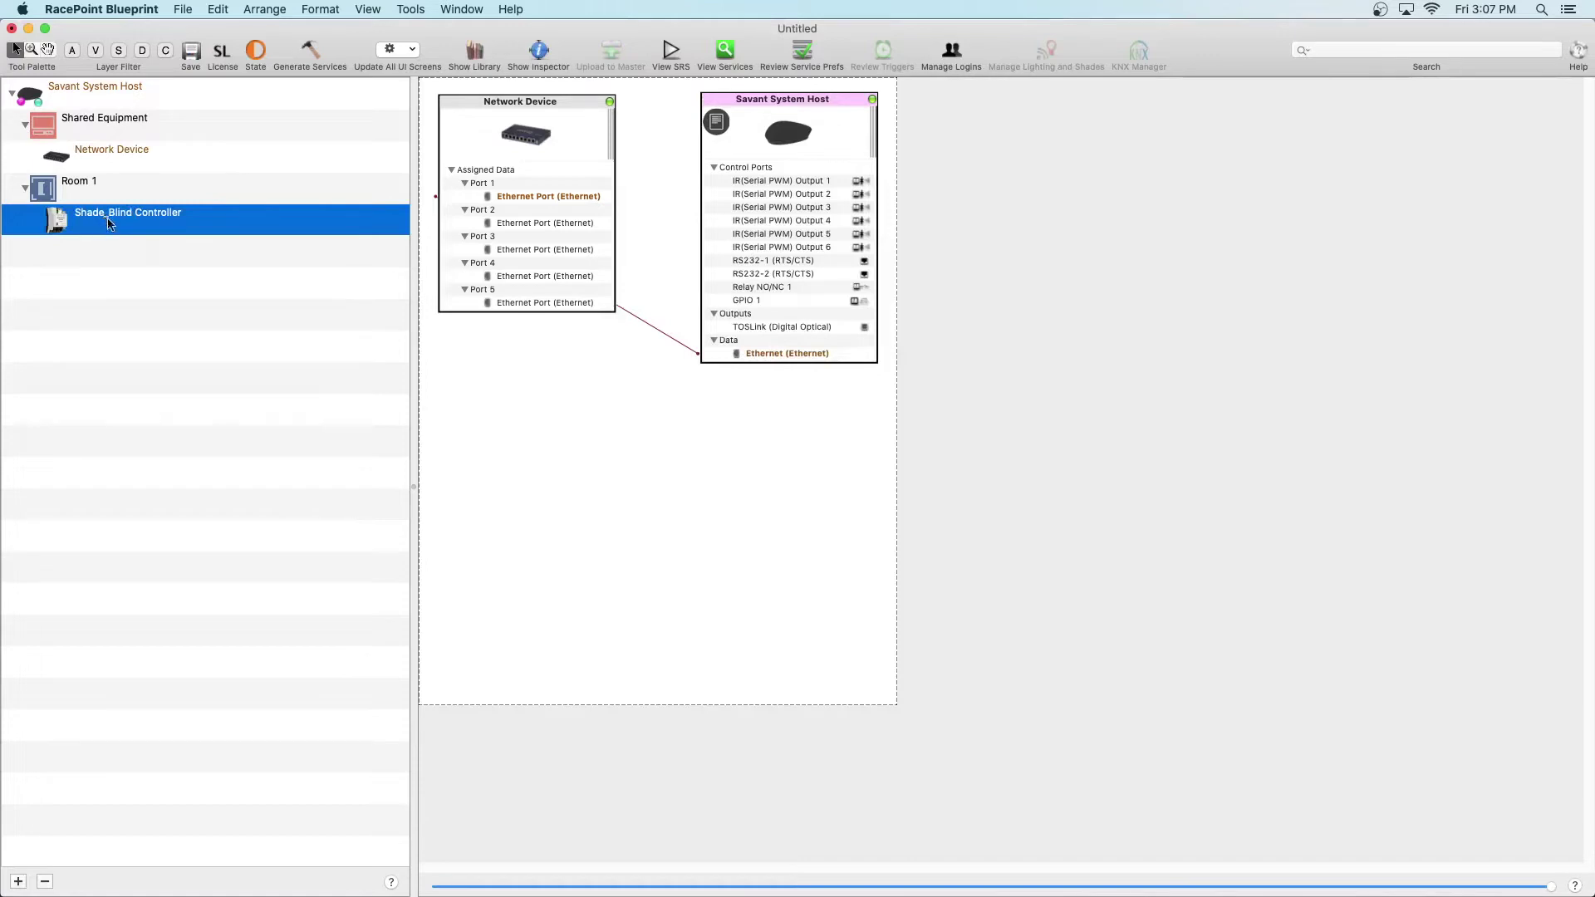
{"action": "left_click_drag", "start_coordinate": [107, 223], "coordinate": [738, 410]}
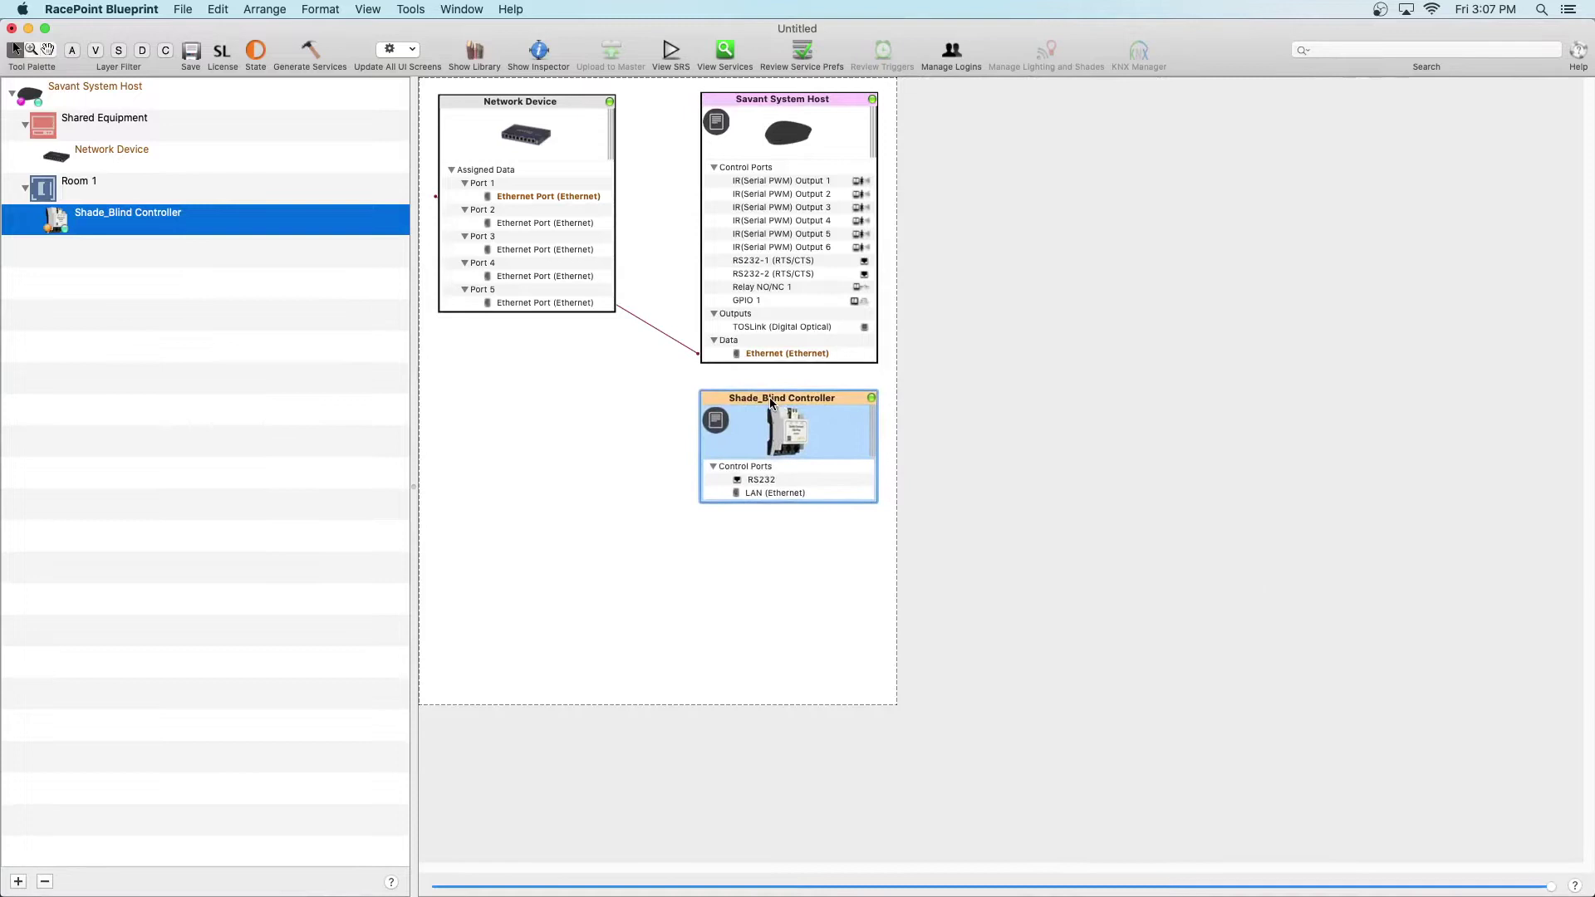
{"action": "left_click", "coordinate": [736, 494]}
{"action": "left_click_drag", "start_coordinate": [737, 498], "coordinate": [476, 230]}
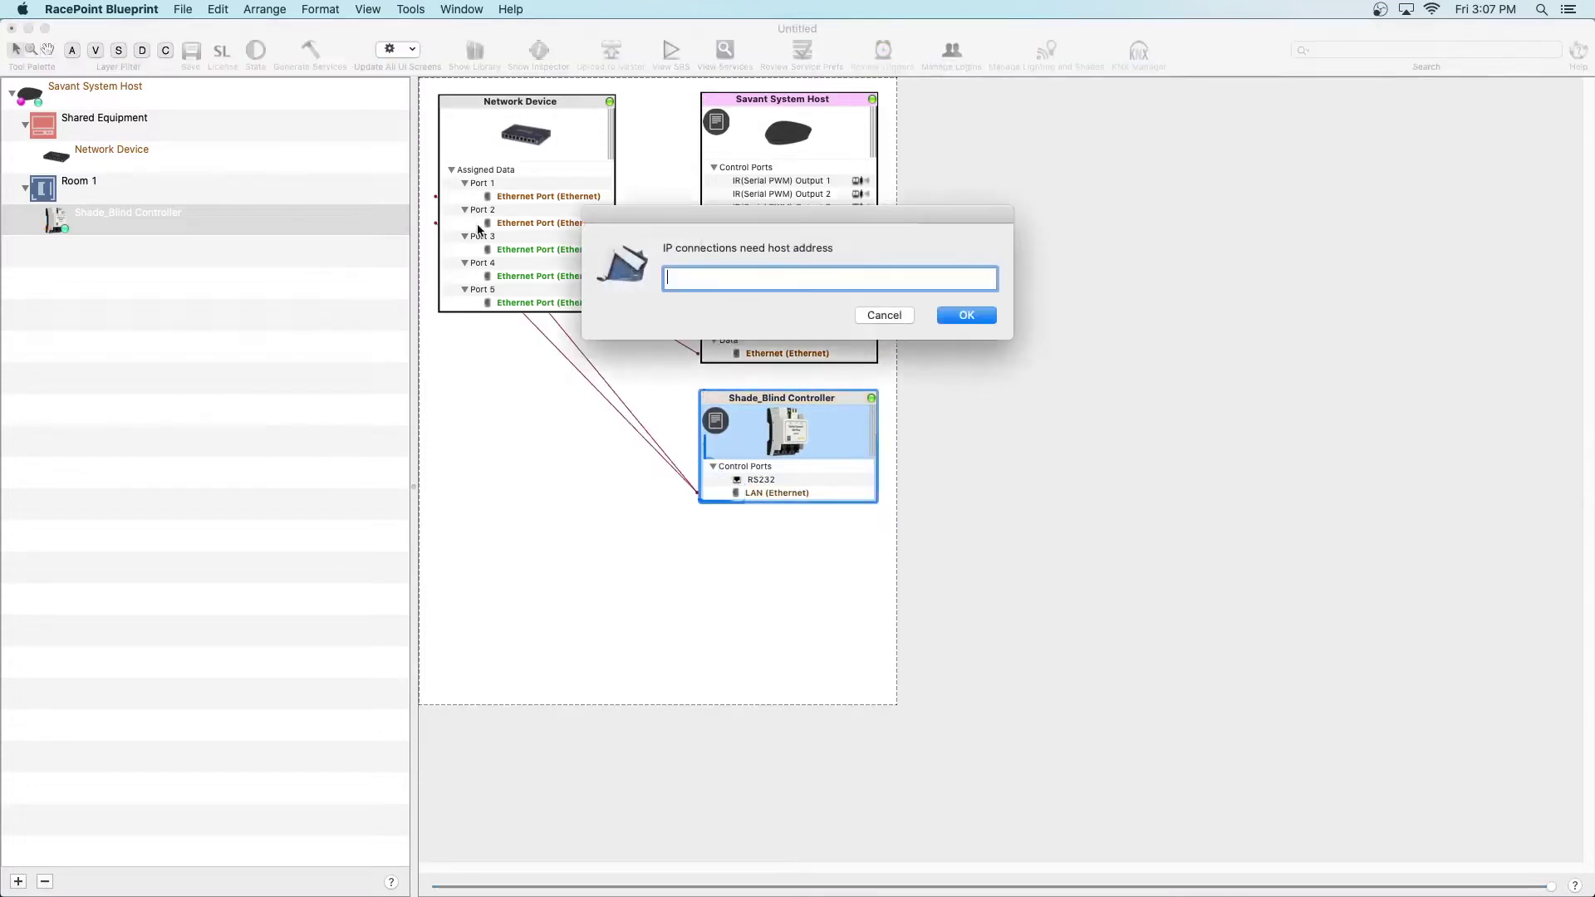
{"action": "type", "text": "192.168.1.115"}
{"action": "key", "text": "Return"}
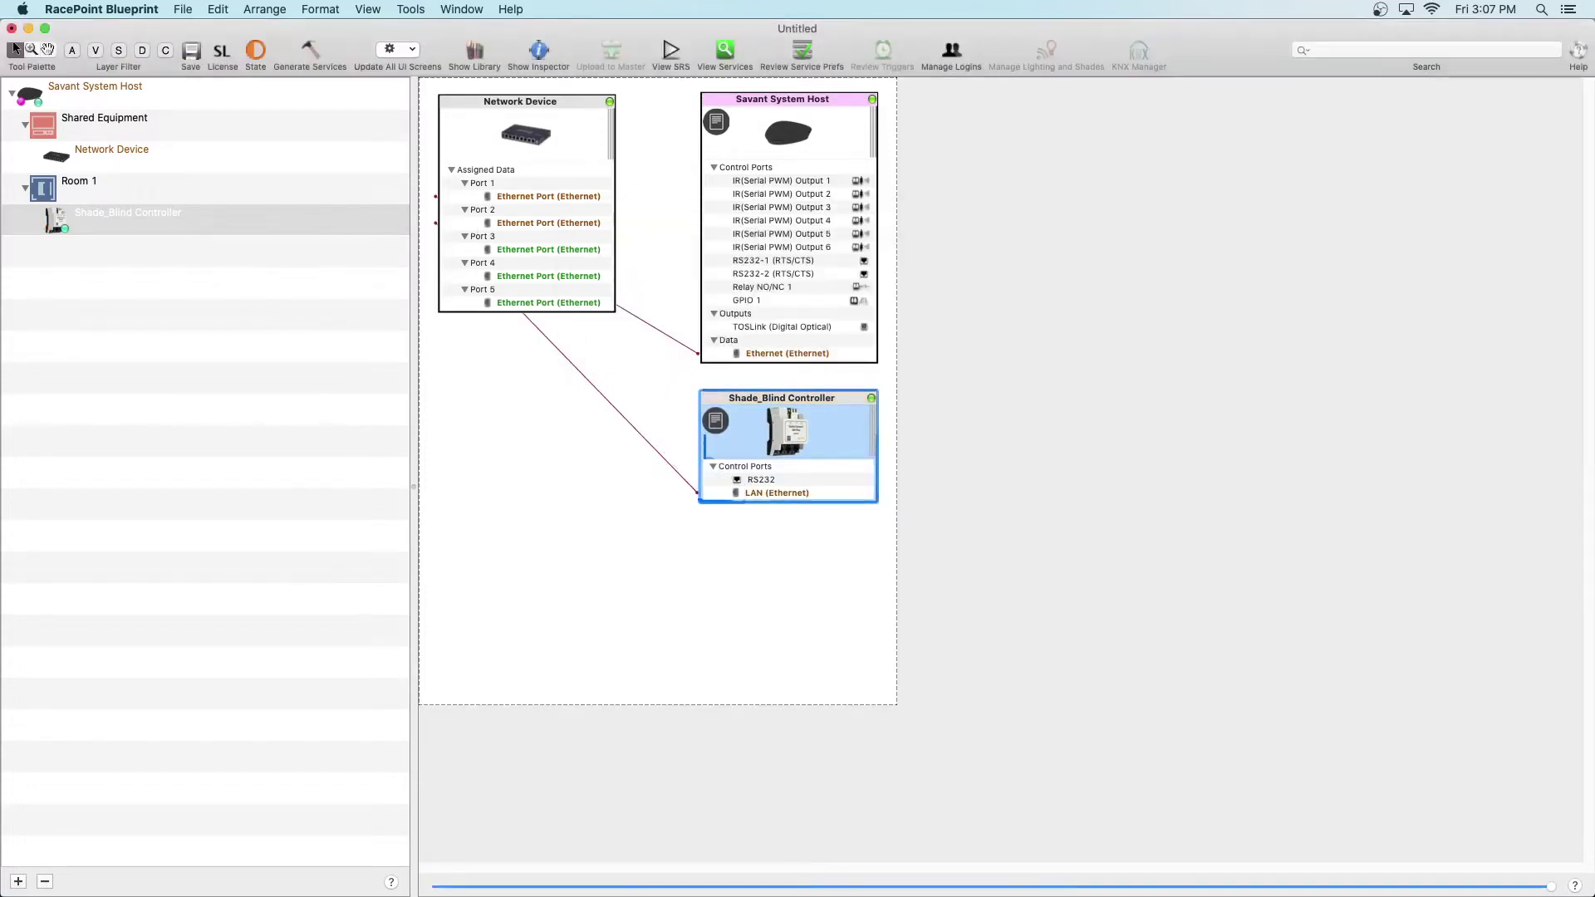
Step: Show the controller's state variables and enter the Password variable's initial value
{"action": "double_click", "coordinate": [751, 428]}
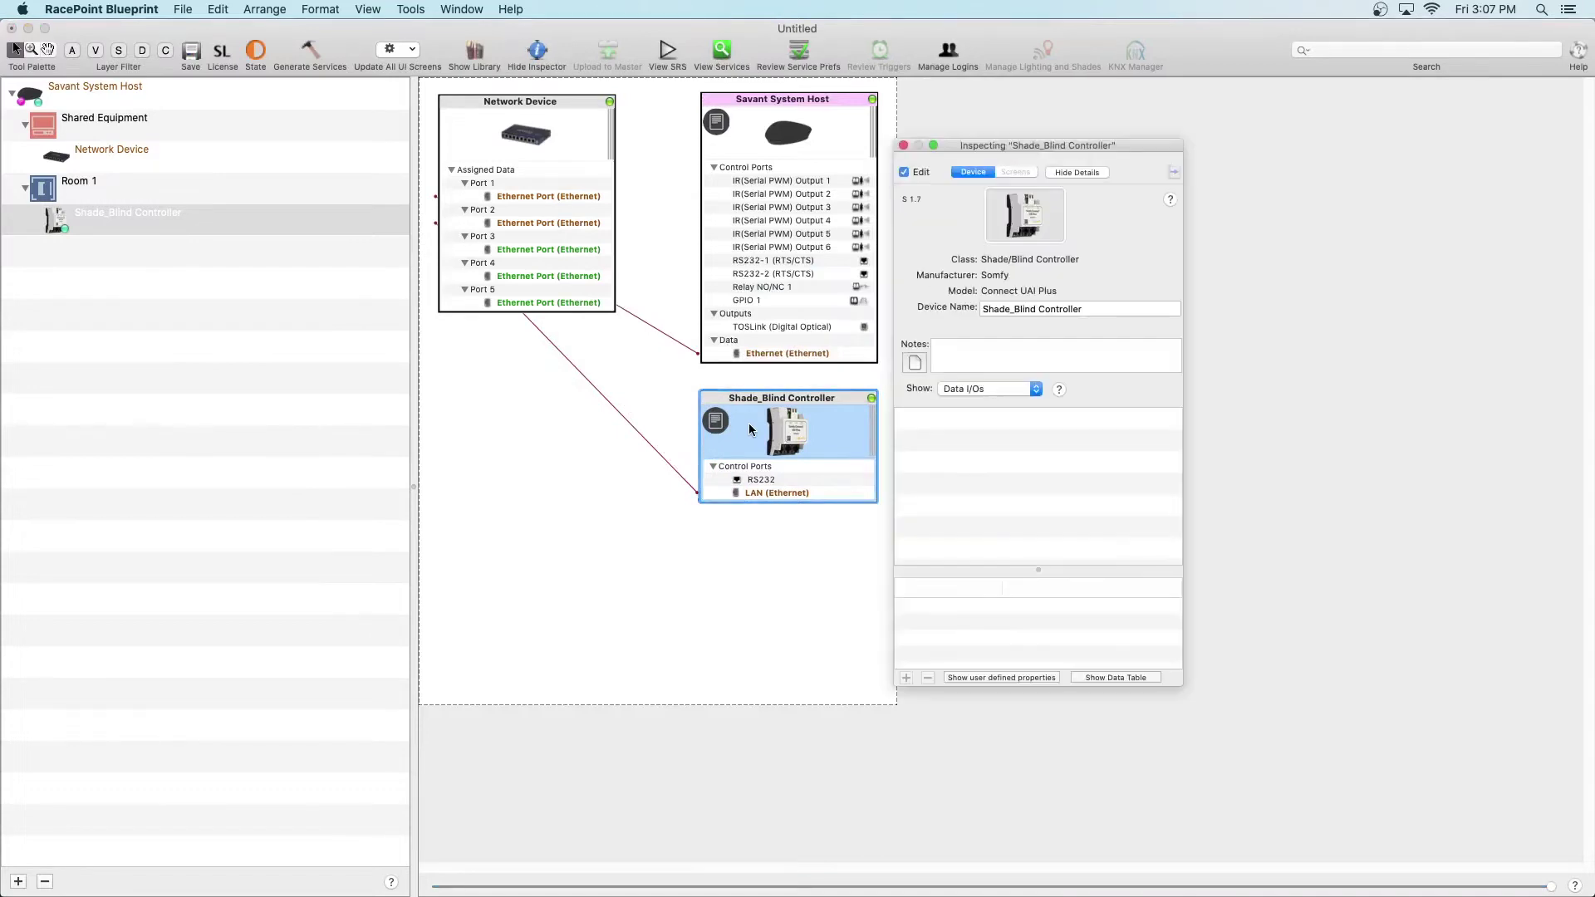
{"action": "left_click", "coordinate": [1034, 390]}
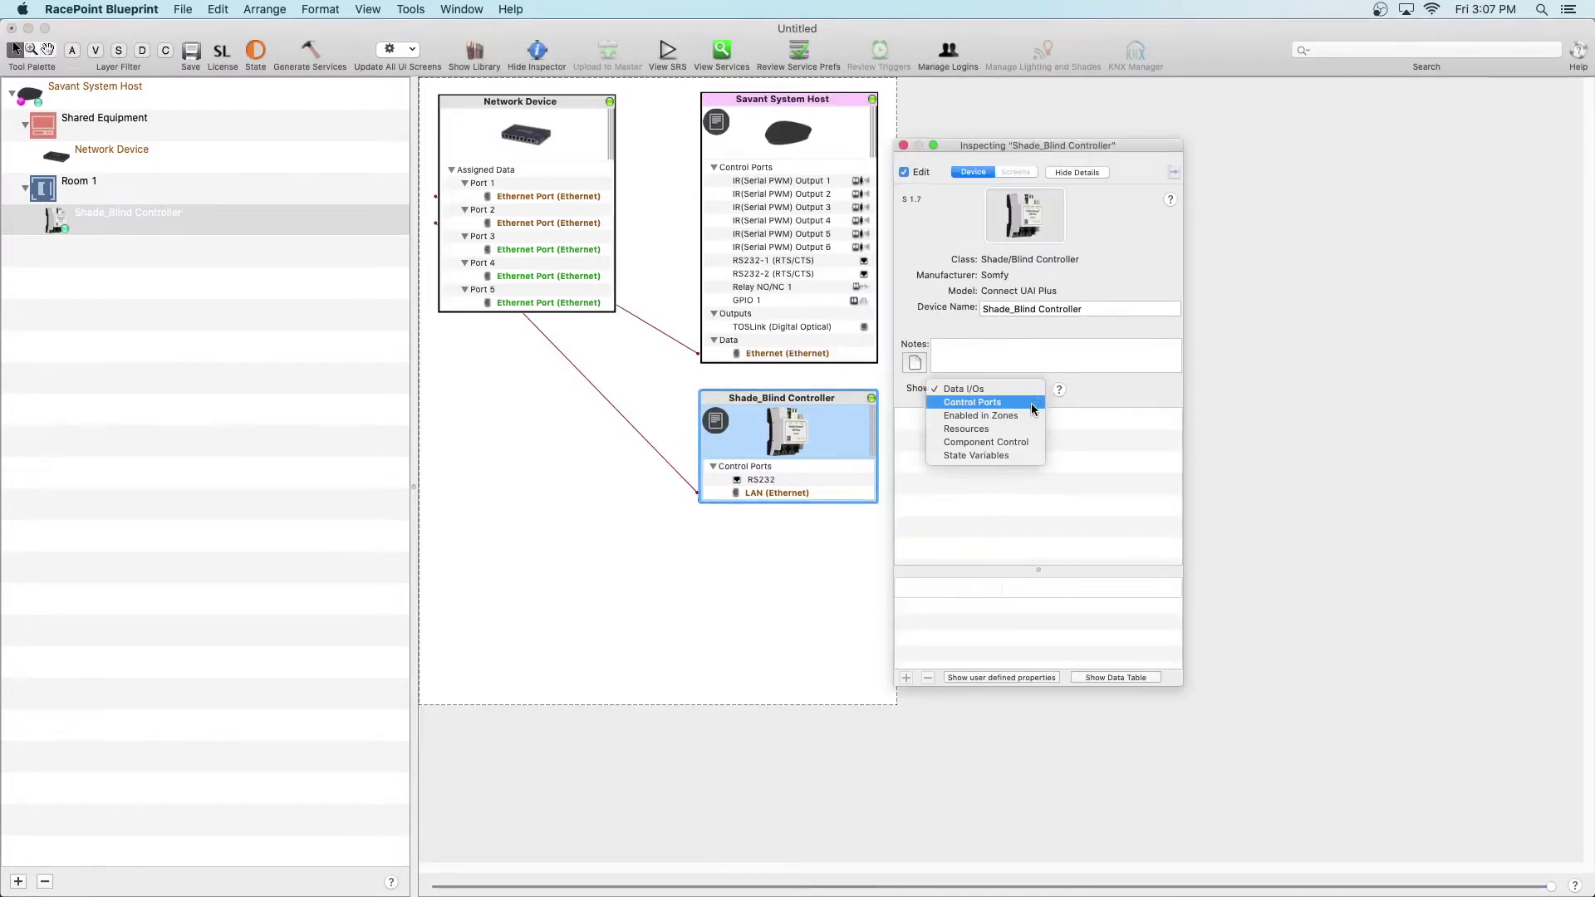
{"action": "left_click", "coordinate": [965, 454]}
{"action": "left_click", "coordinate": [1032, 604]}
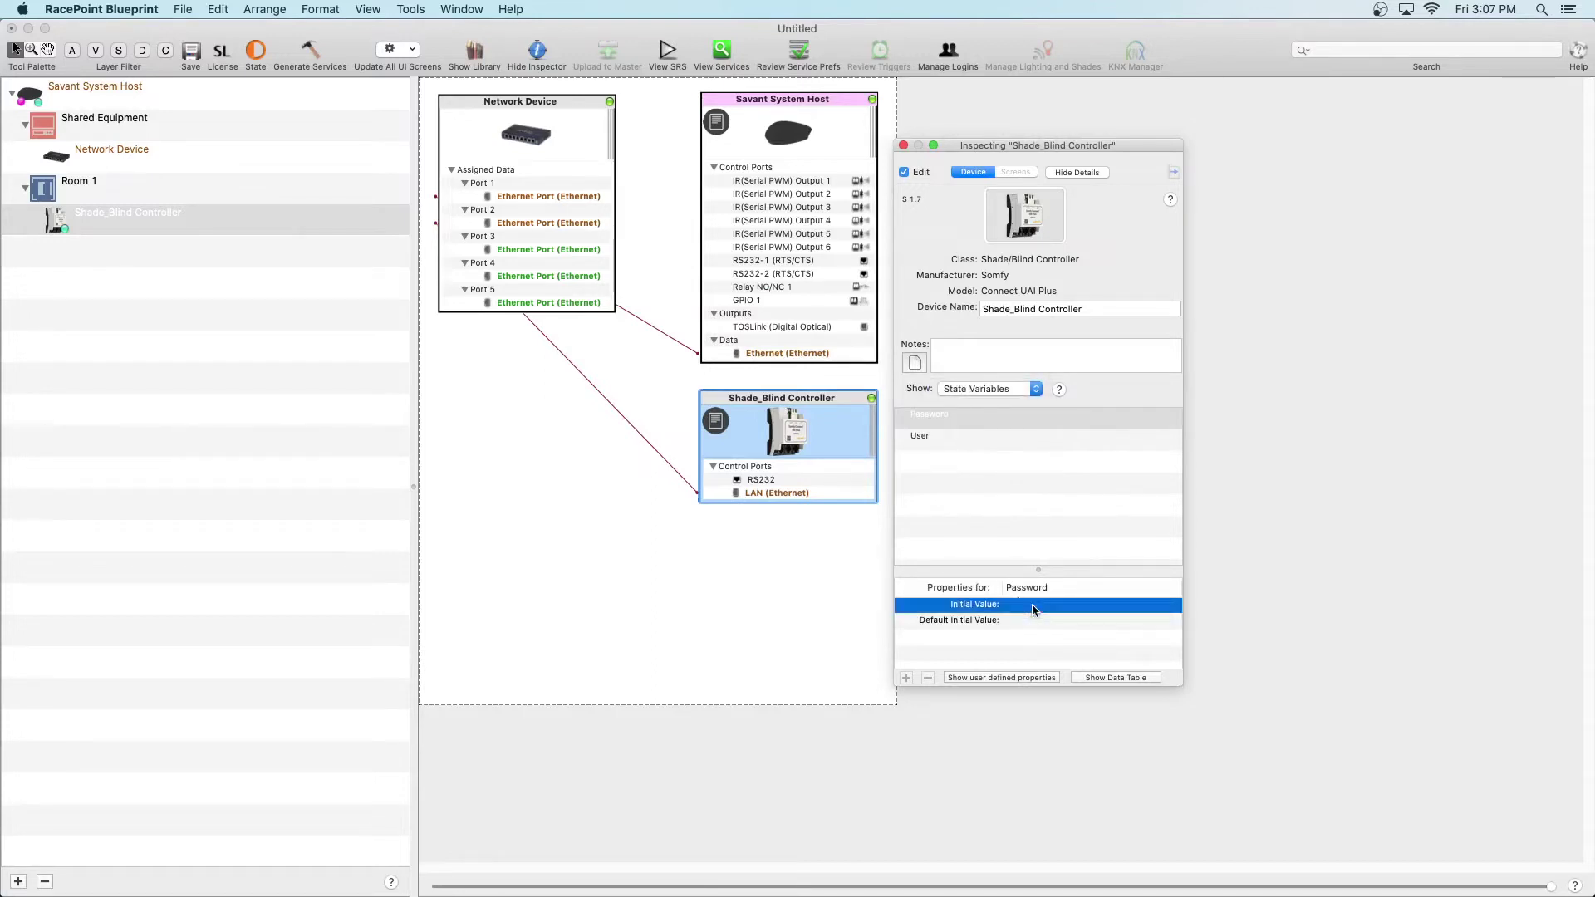
{"action": "left_click", "coordinate": [1032, 605]}
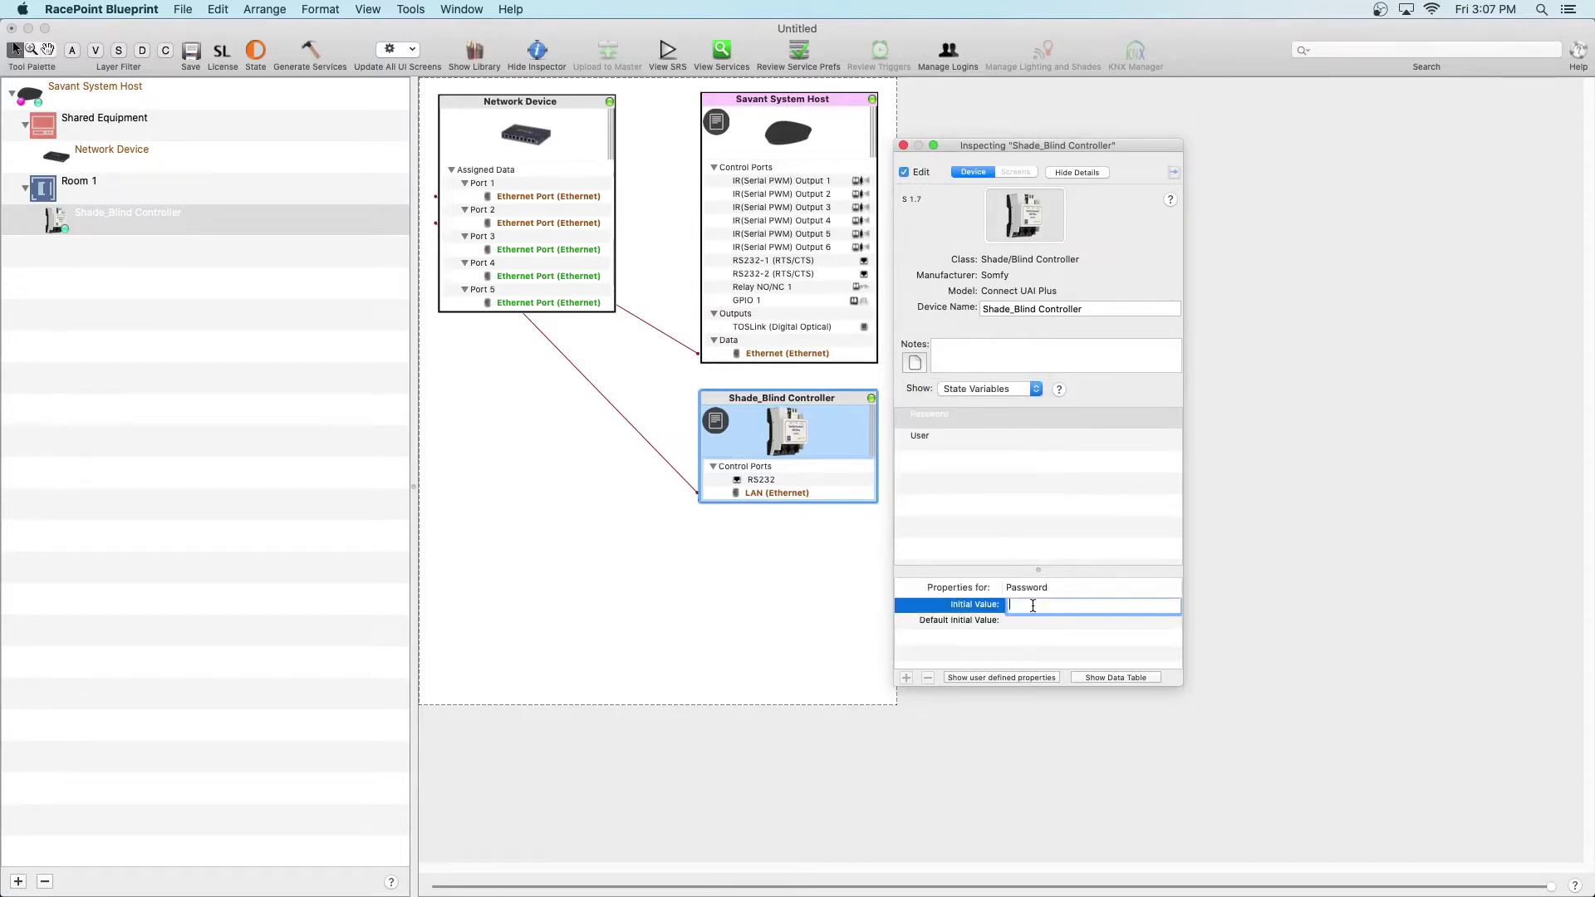
{"action": "type", "text": "Password 1"}
{"action": "key", "text": "Return"}
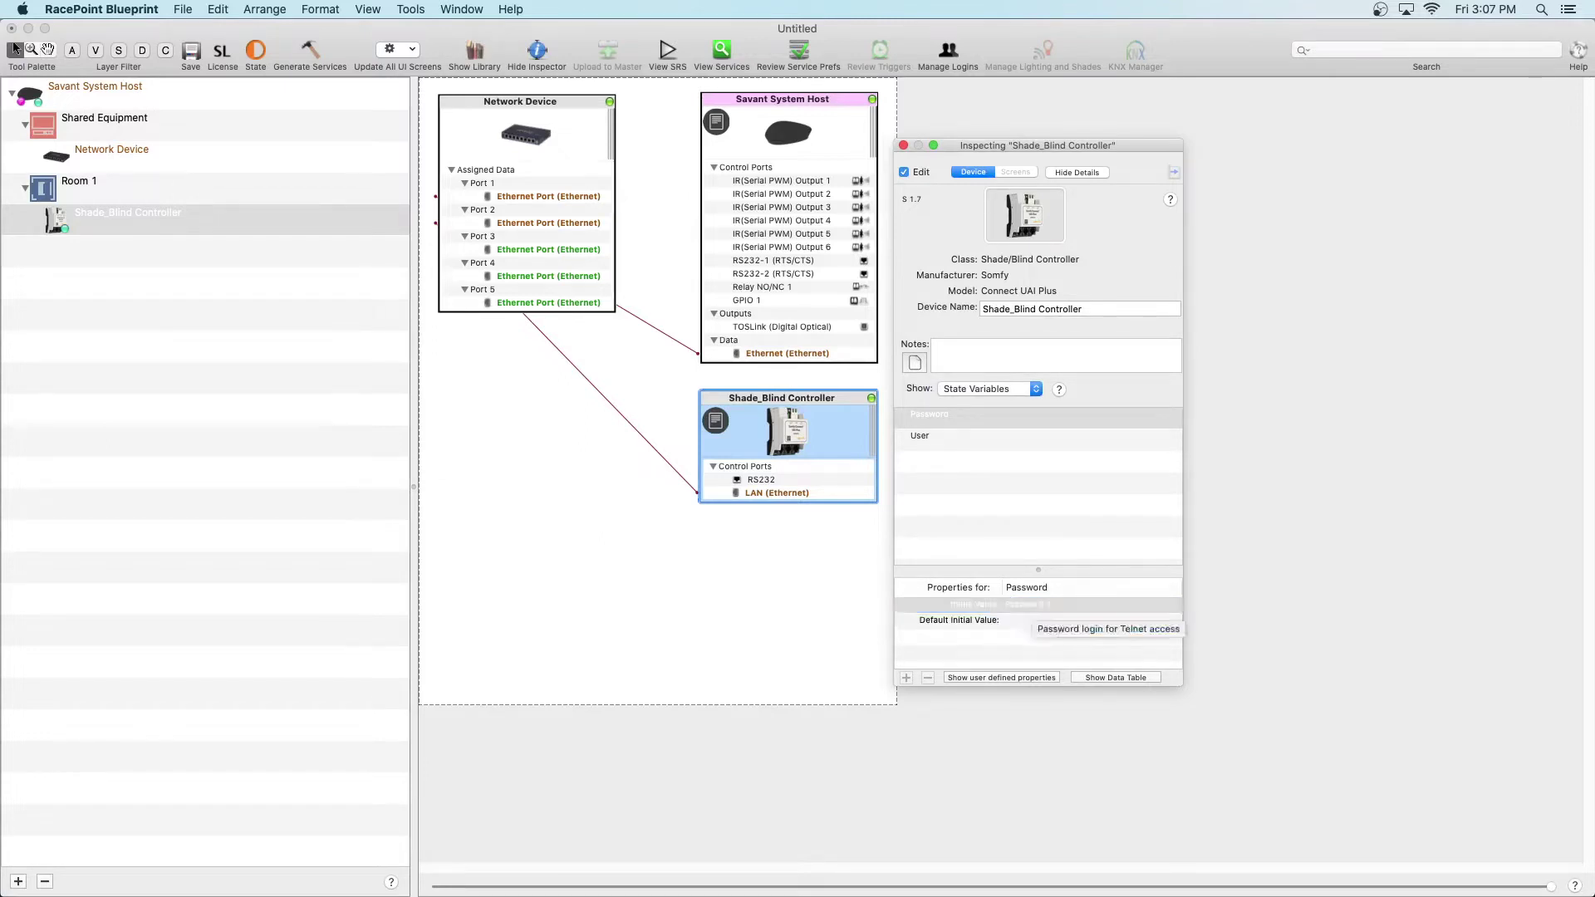
Step: Enter the user name as the User variable's initial value and close the inspector
{"action": "left_click", "coordinate": [998, 447]}
{"action": "left_click", "coordinate": [1032, 609]}
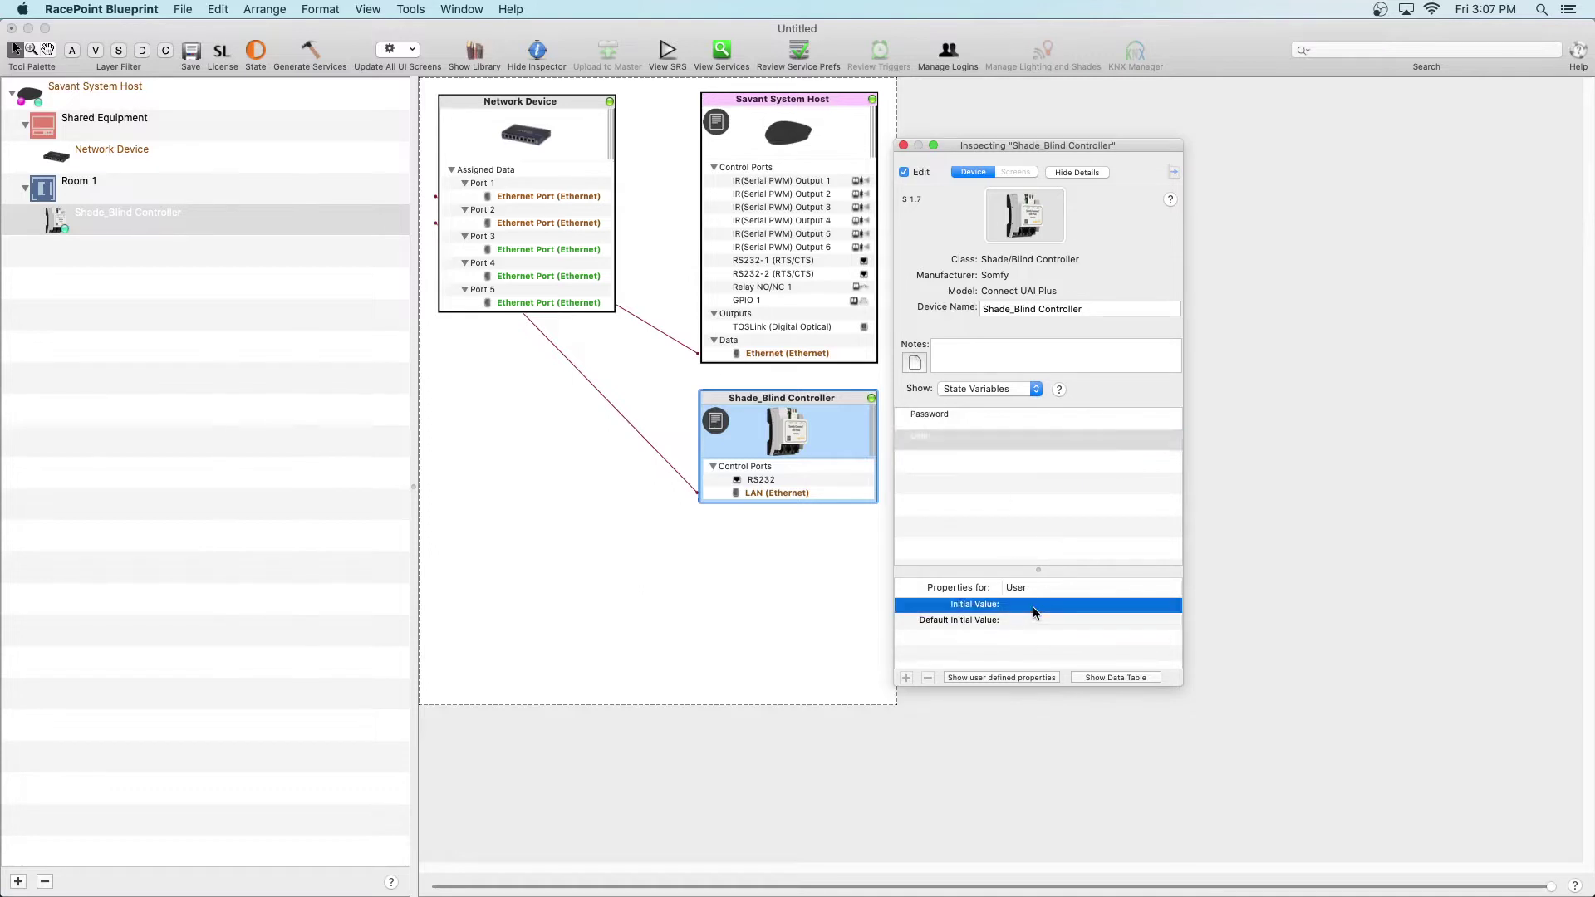
{"action": "left_click", "coordinate": [1034, 607]}
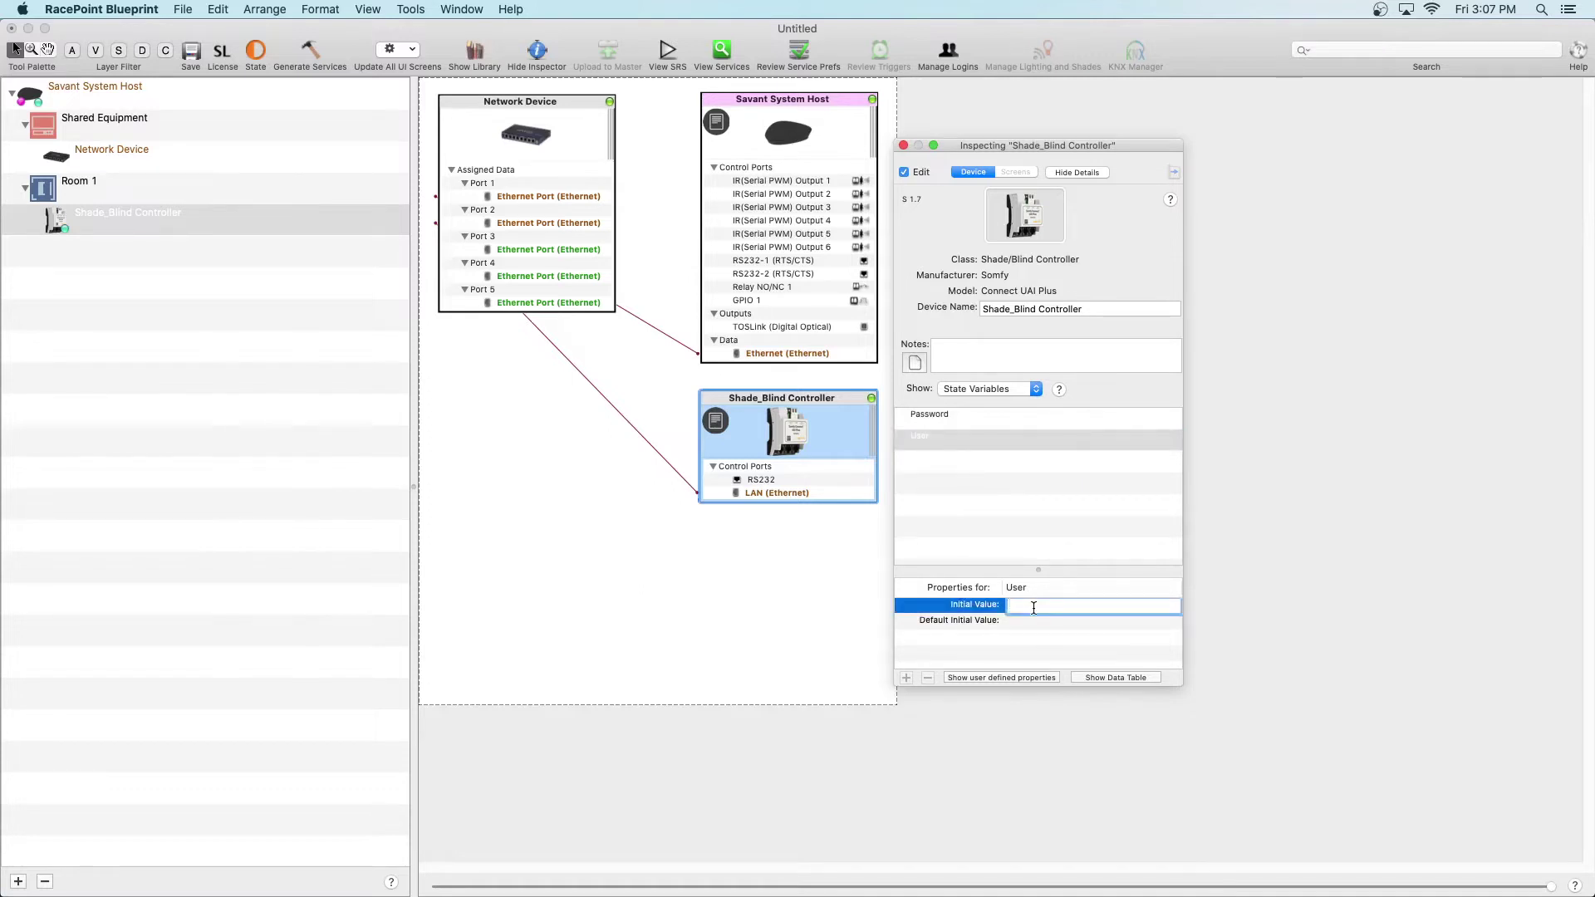
{"action": "type", "text": "User 1"}
{"action": "key", "text": "Return"}
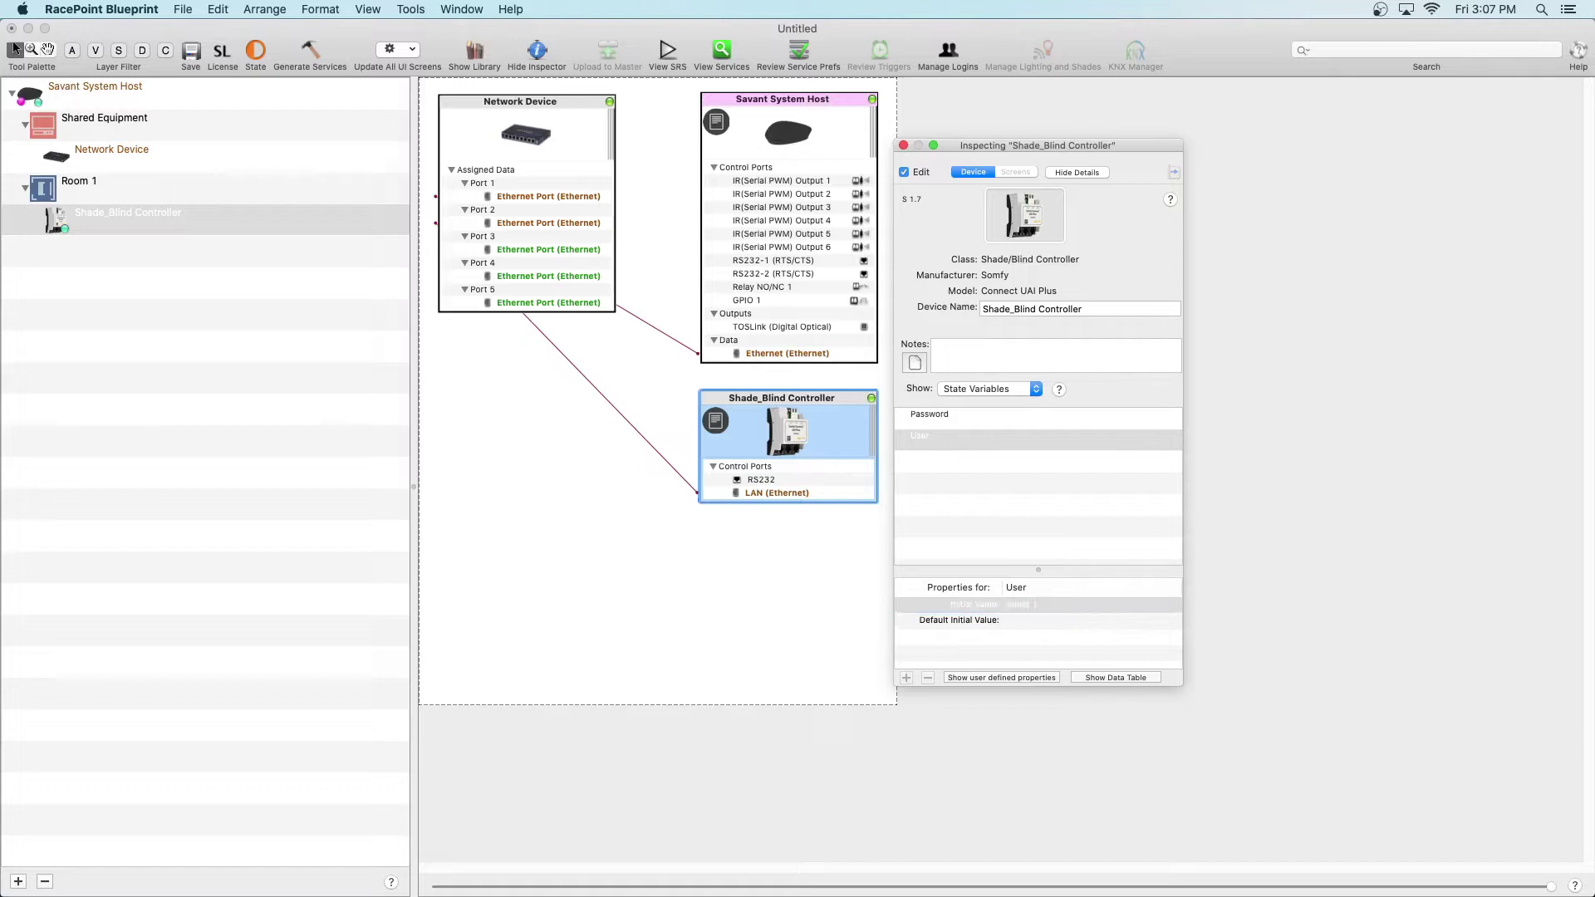
{"action": "left_click", "coordinate": [904, 146]}
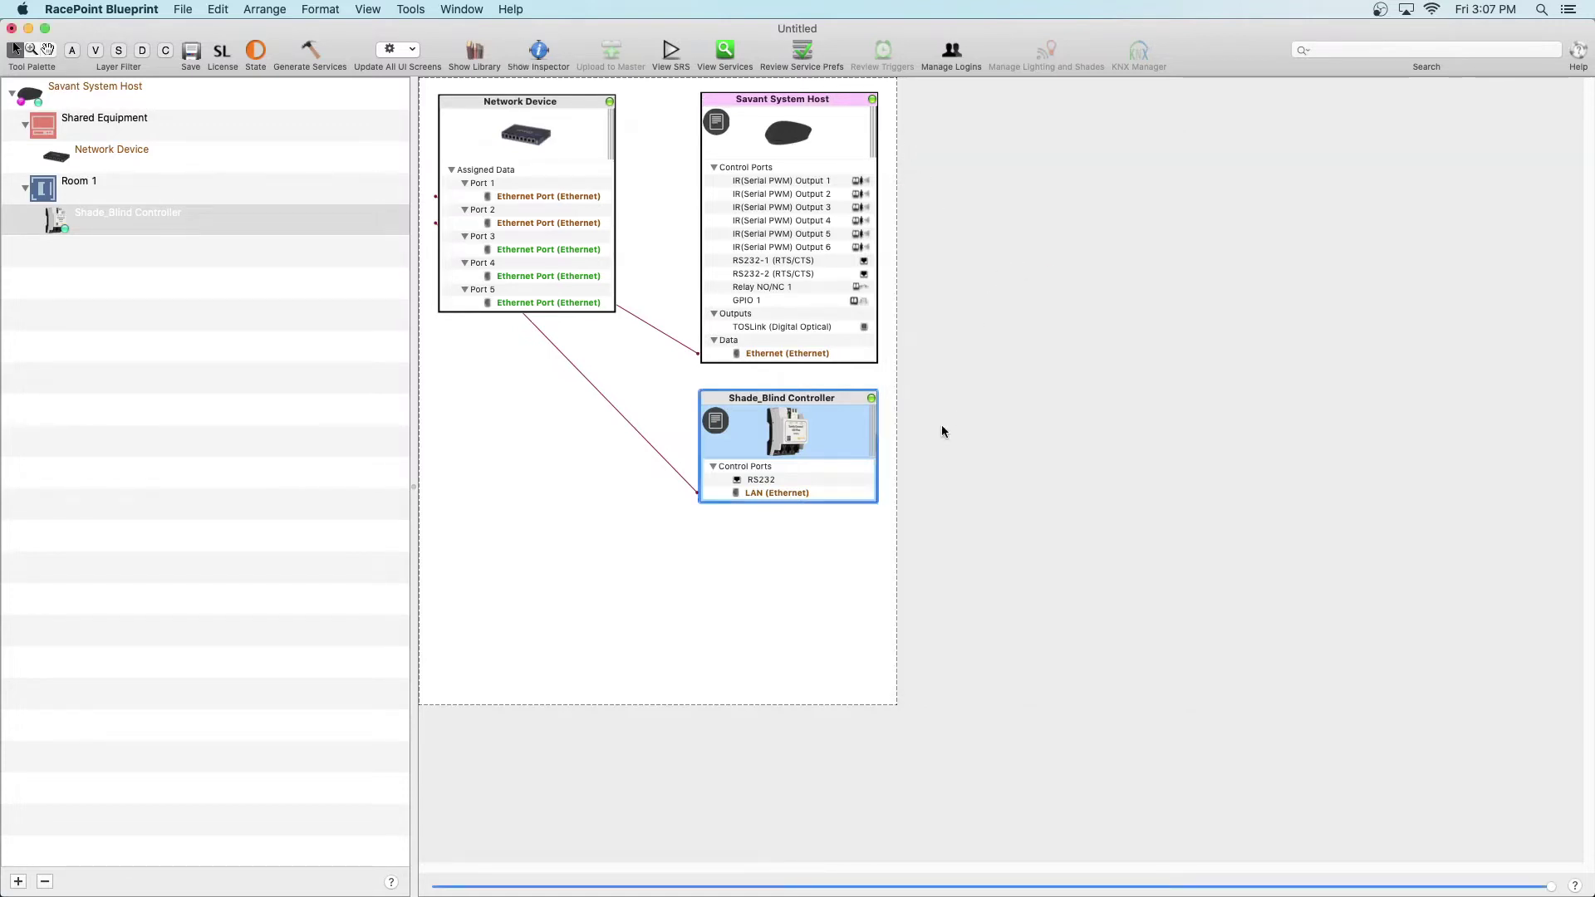
Step: Generate services, accept the Service Preferences Table, and close the services overview
{"action": "mouse_move", "coordinate": [254, 35]}
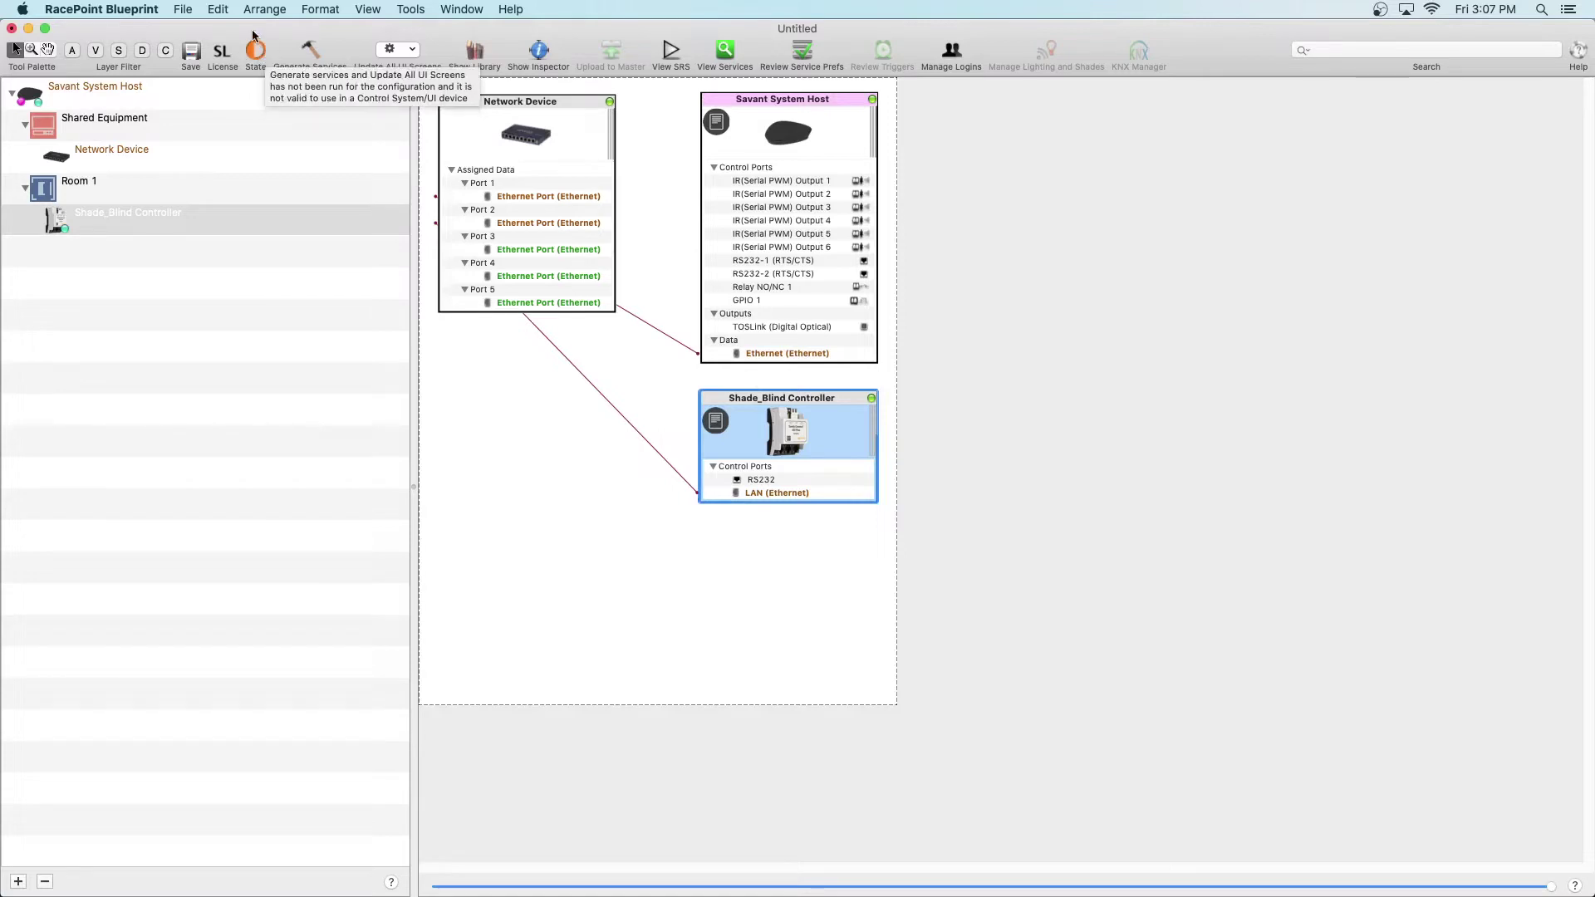
{"action": "left_click", "coordinate": [313, 64]}
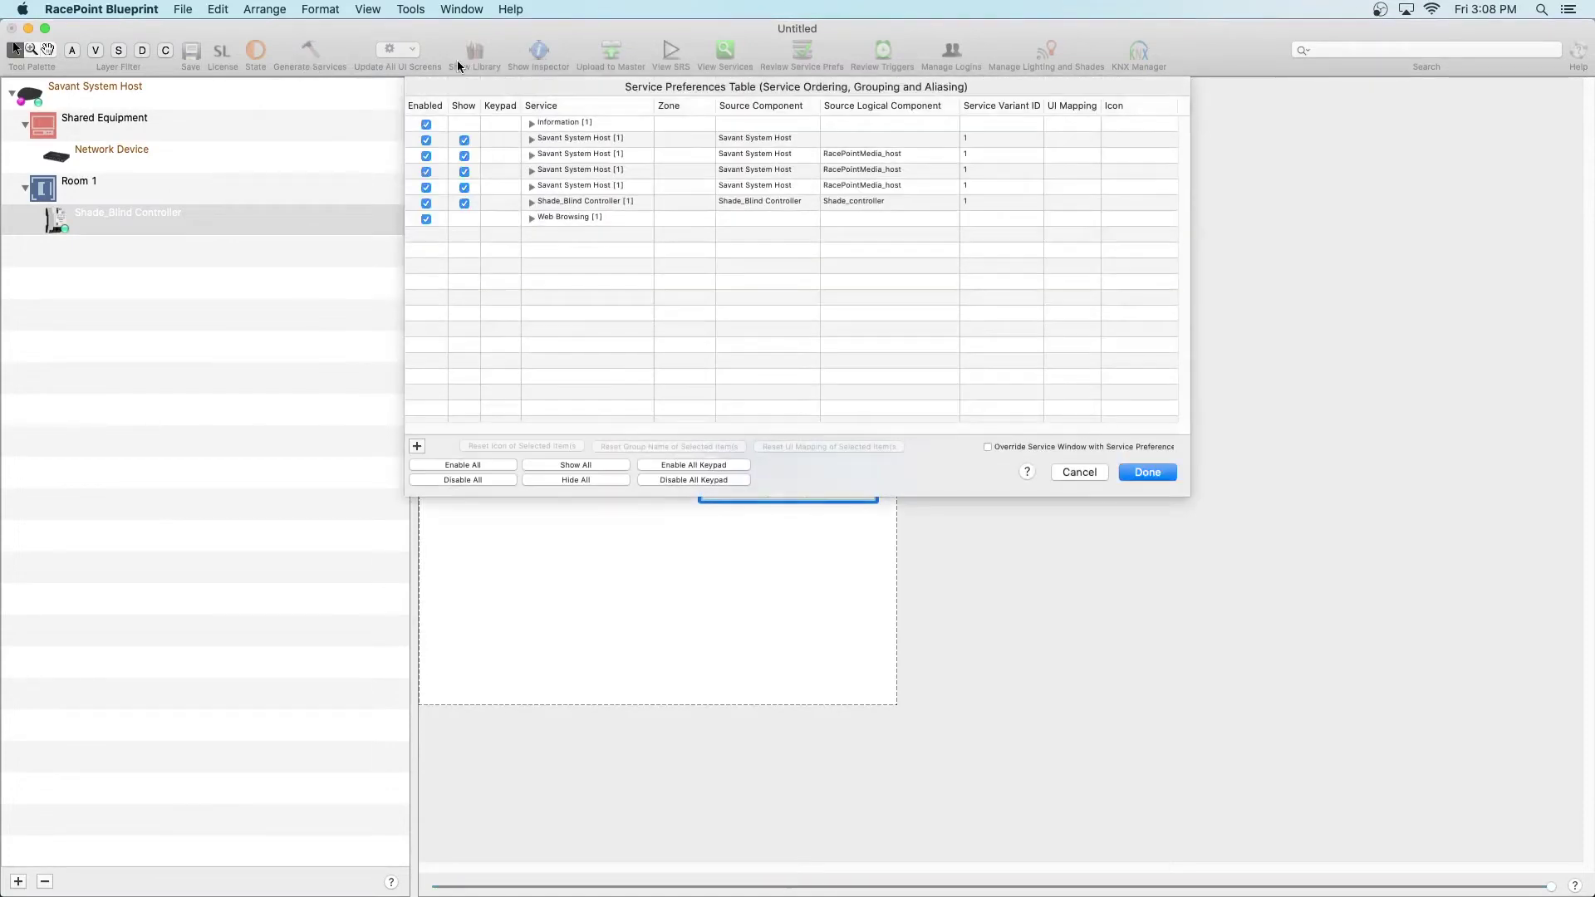
{"action": "left_click", "coordinate": [1164, 475]}
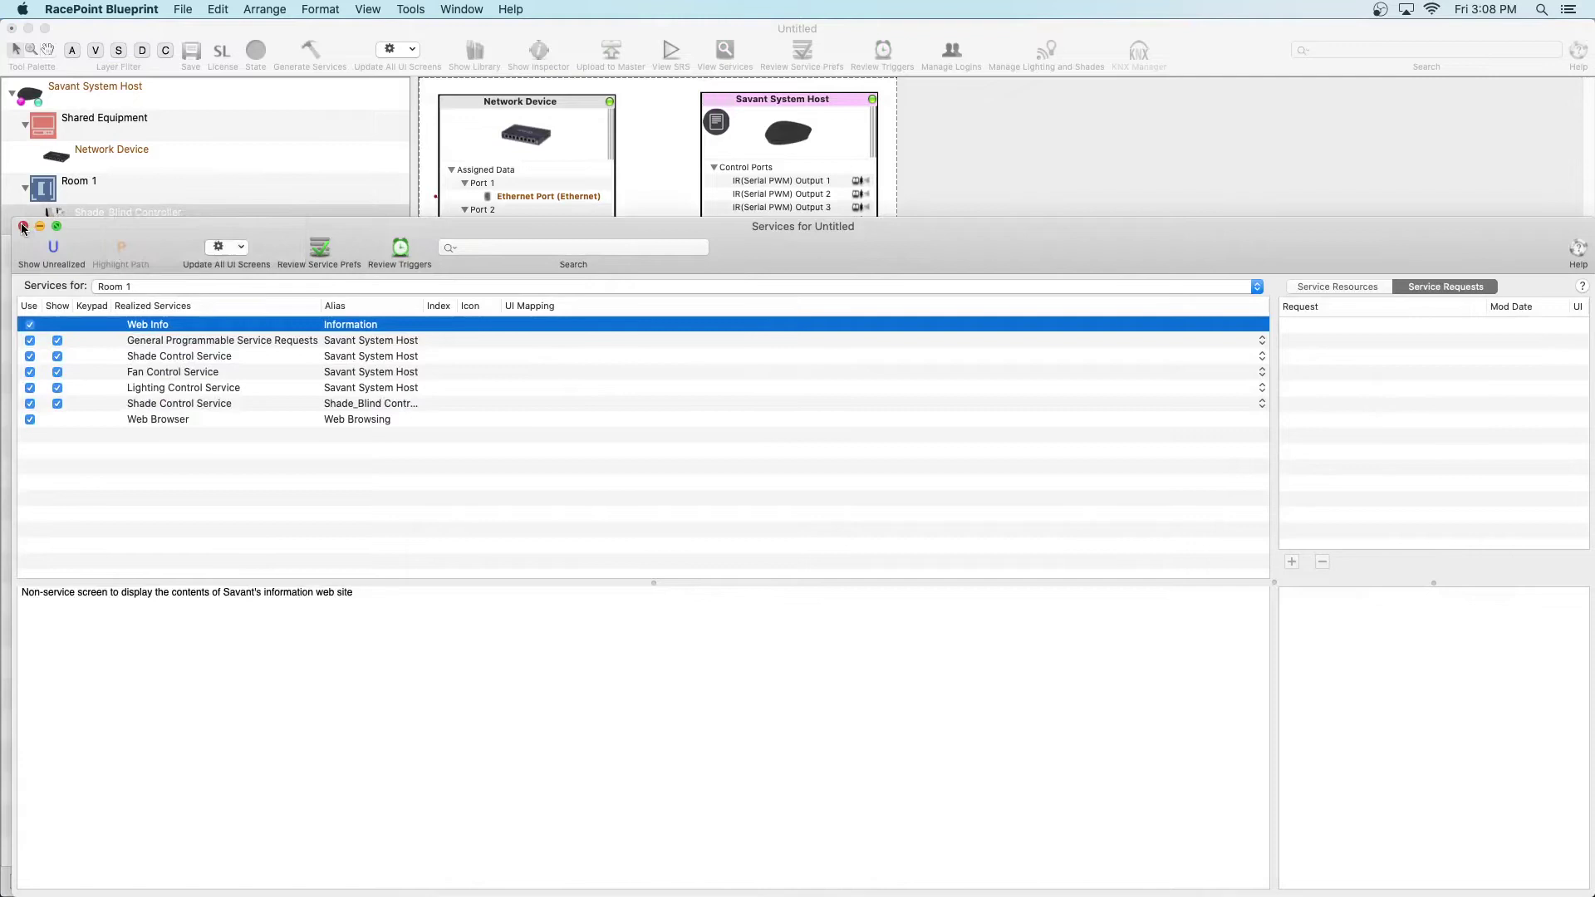
{"action": "left_click", "coordinate": [22, 227]}
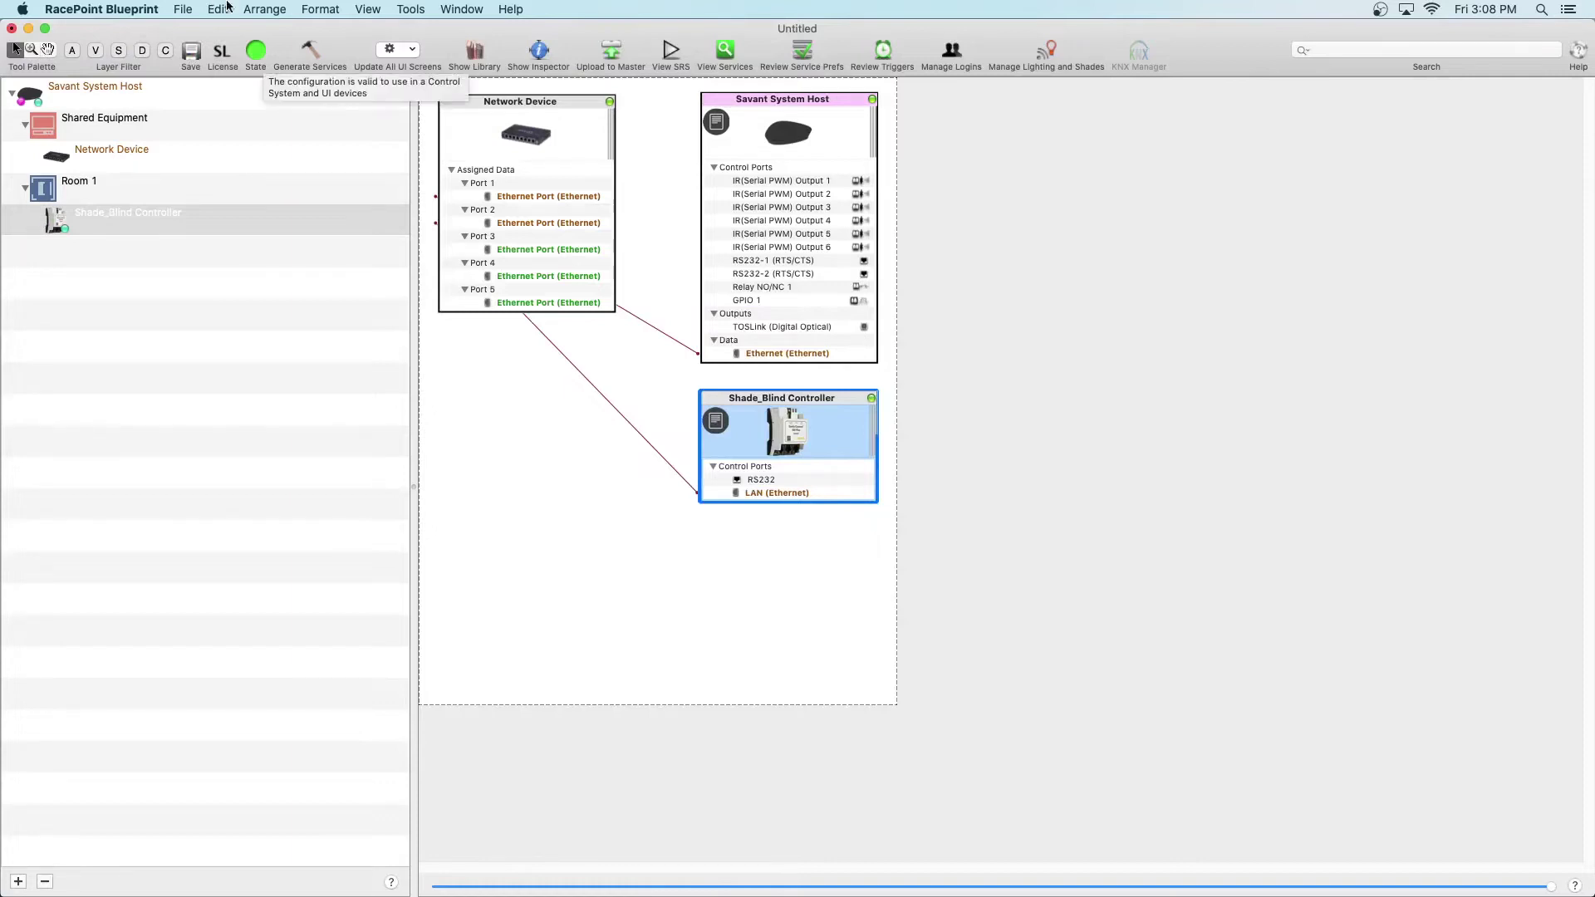
Step: Open Shades Settings and add two shade entries
{"action": "left_click", "coordinate": [411, 10]}
{"action": "mouse_move", "coordinate": [498, 367]}
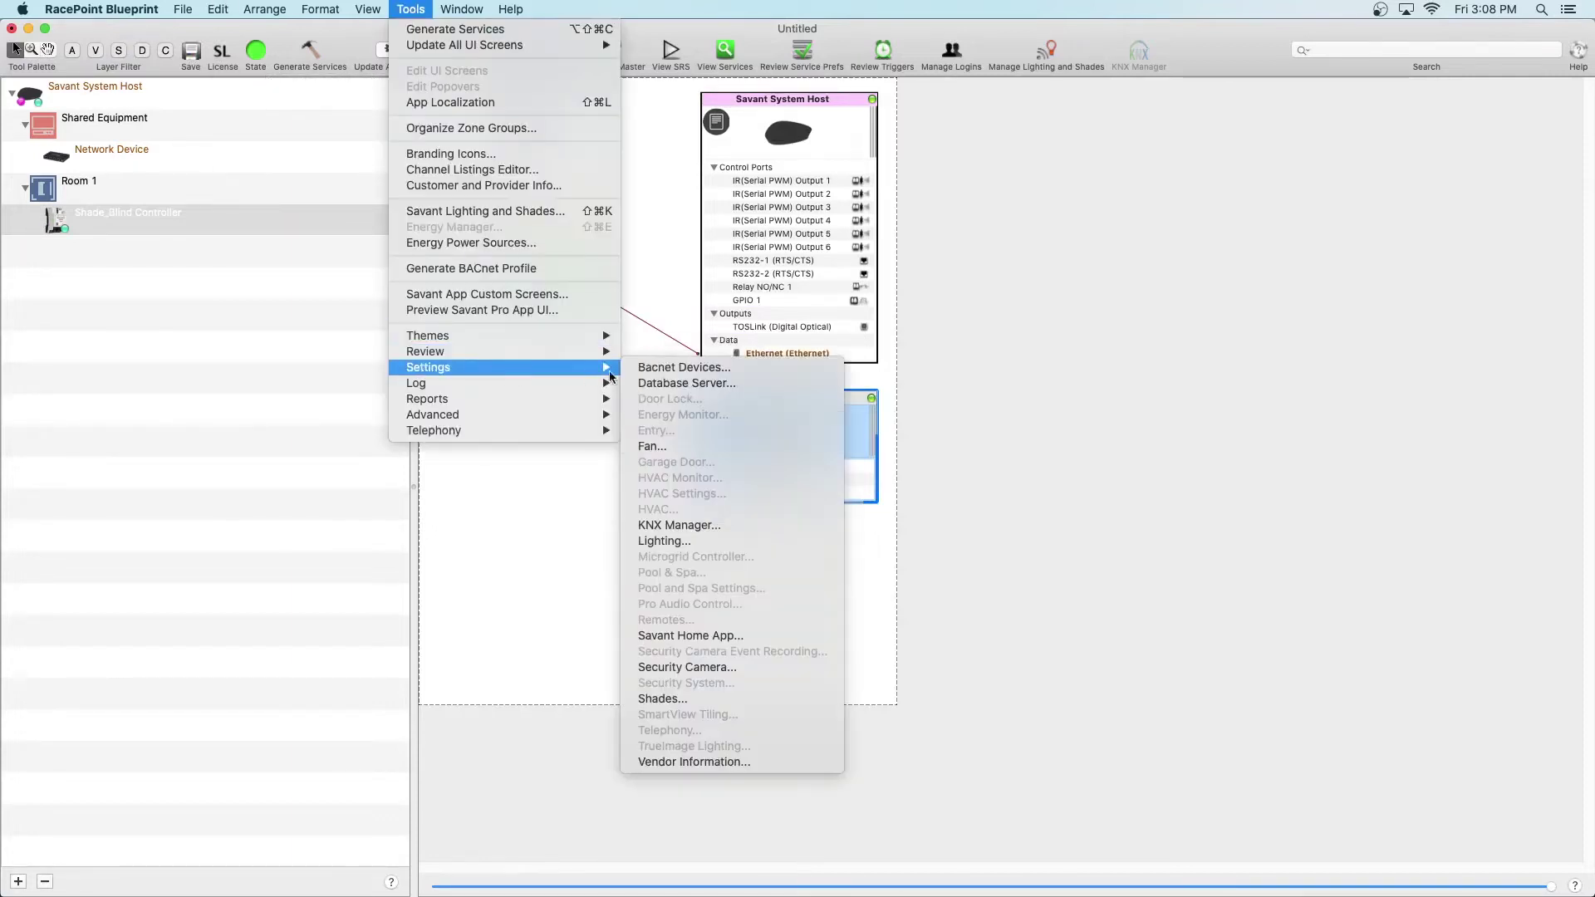
{"action": "left_click", "coordinate": [696, 702]}
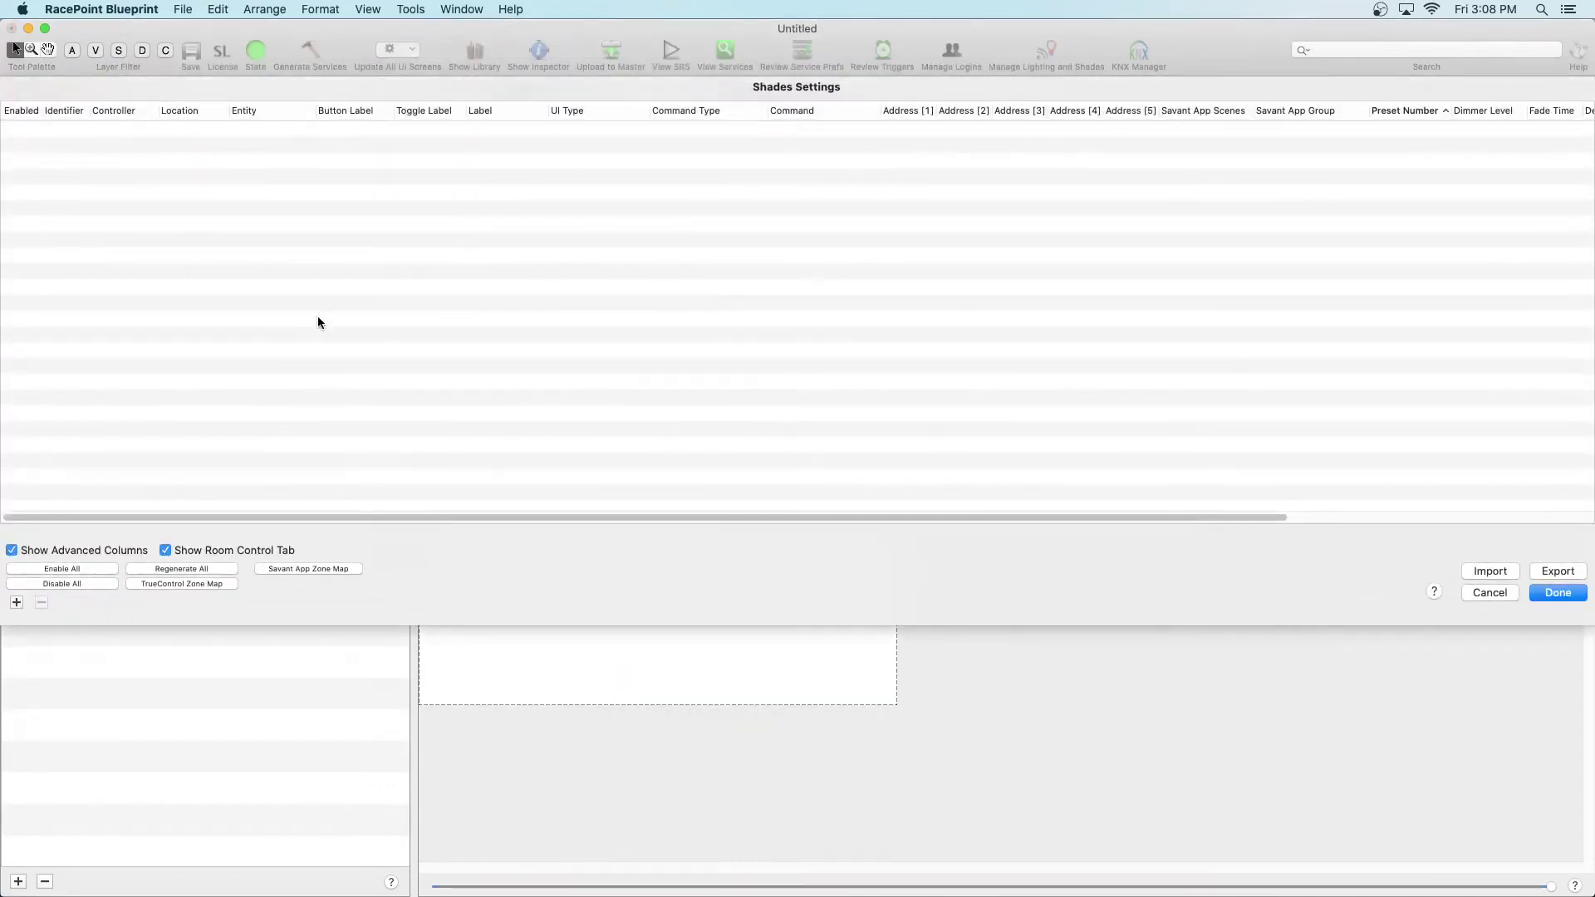
{"action": "left_click", "coordinate": [17, 604]}
{"action": "left_click", "coordinate": [17, 604]}
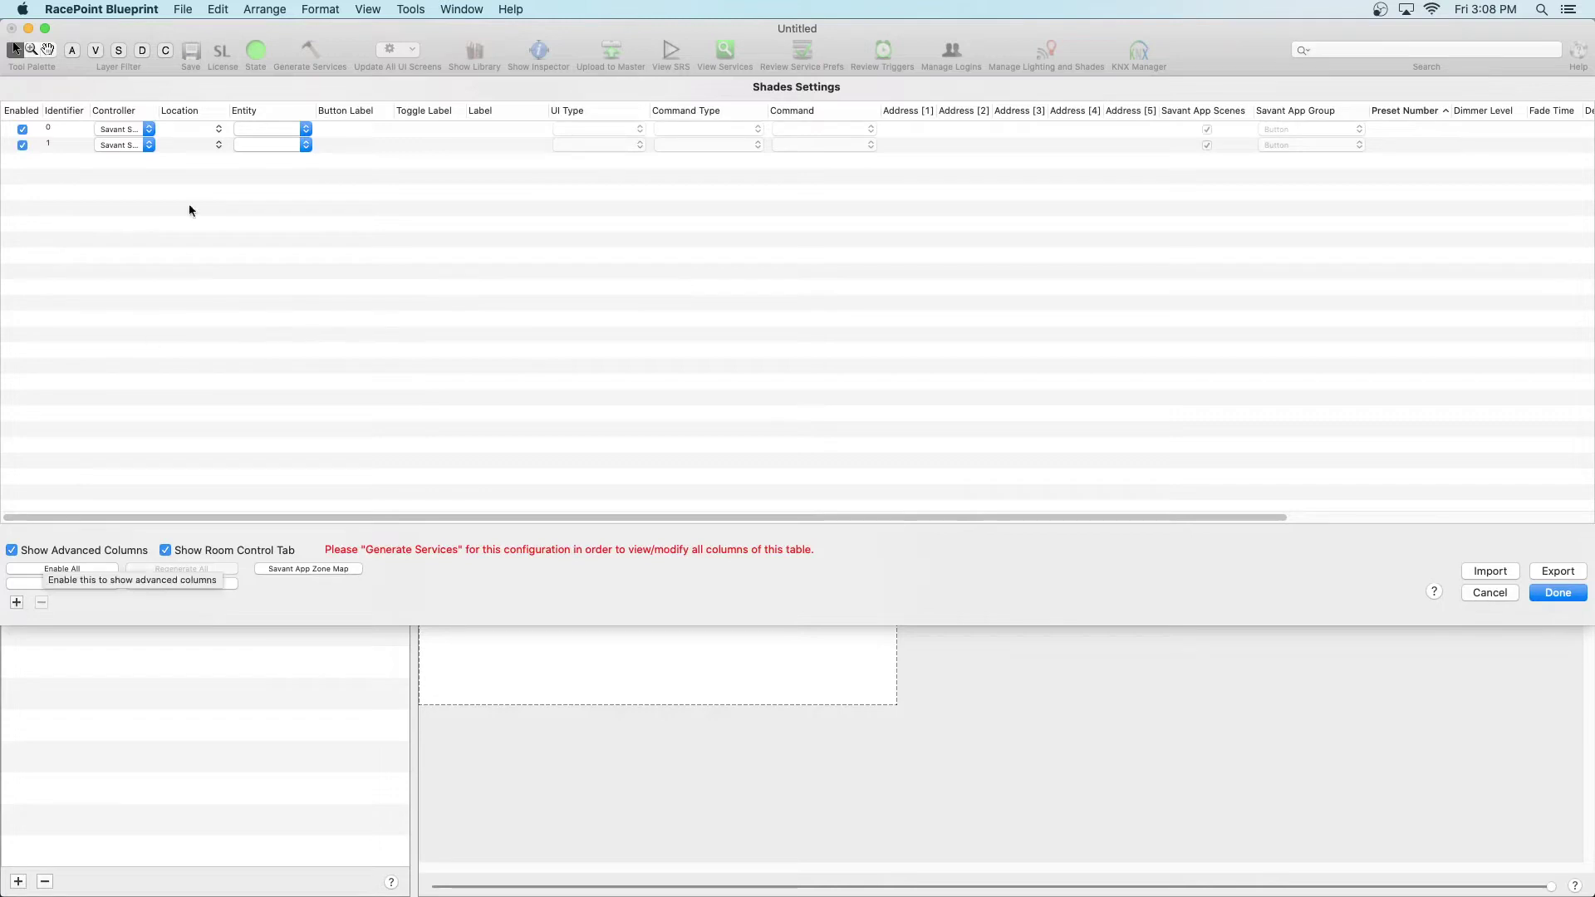
Step: Assign both shades to Shade_Blind Controller, located in Room 1
{"action": "left_click", "coordinate": [147, 131]}
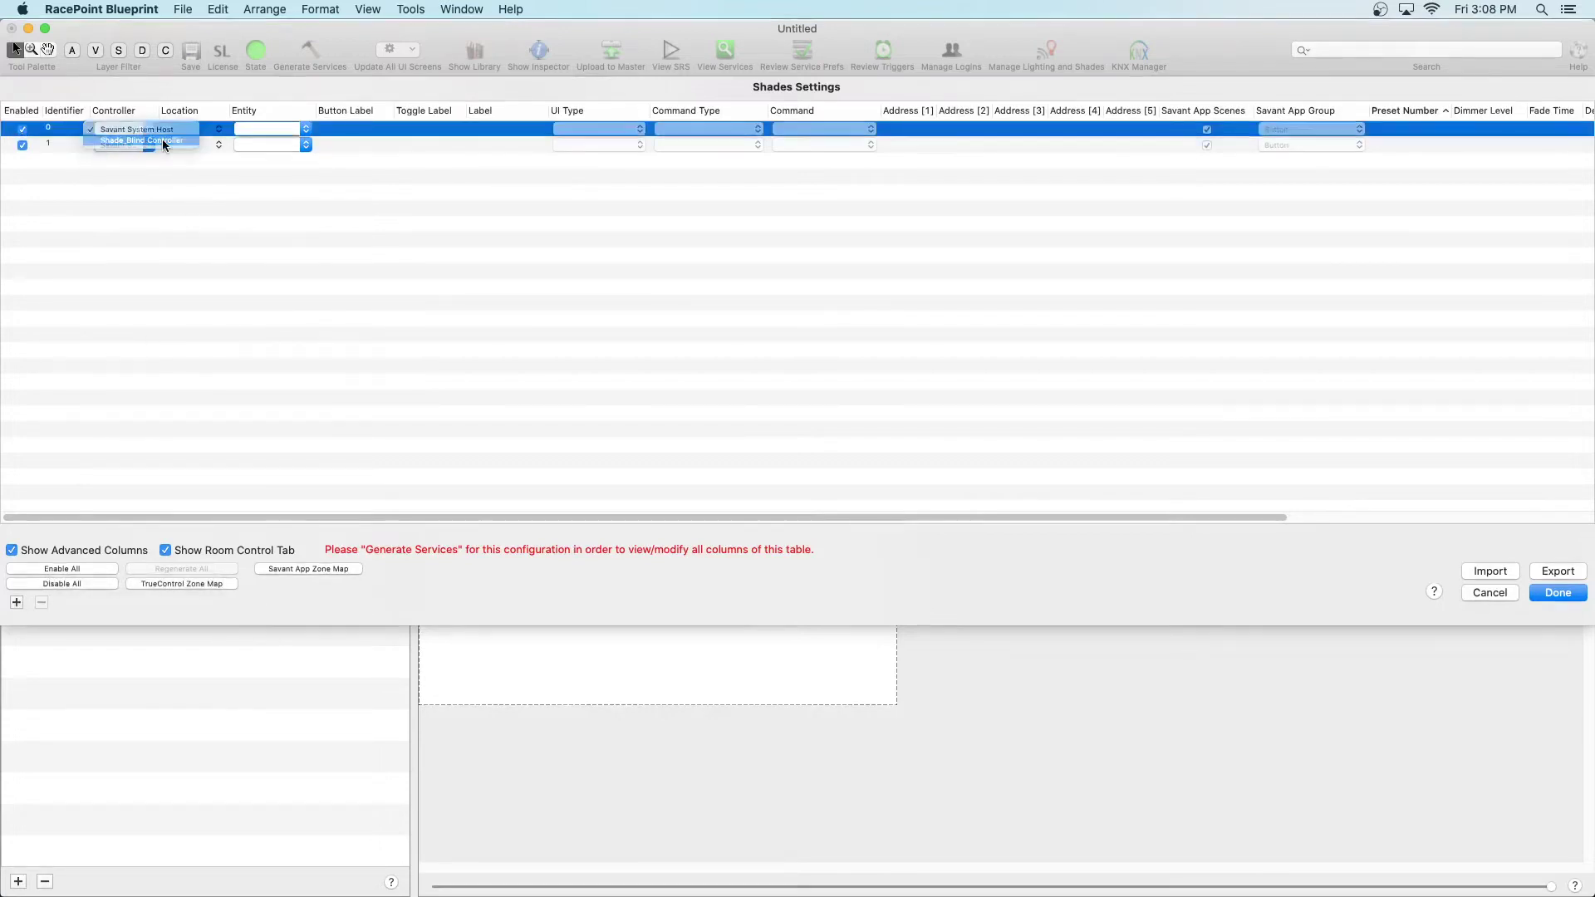
{"action": "left_click", "coordinate": [162, 138]}
{"action": "left_click", "coordinate": [148, 144]}
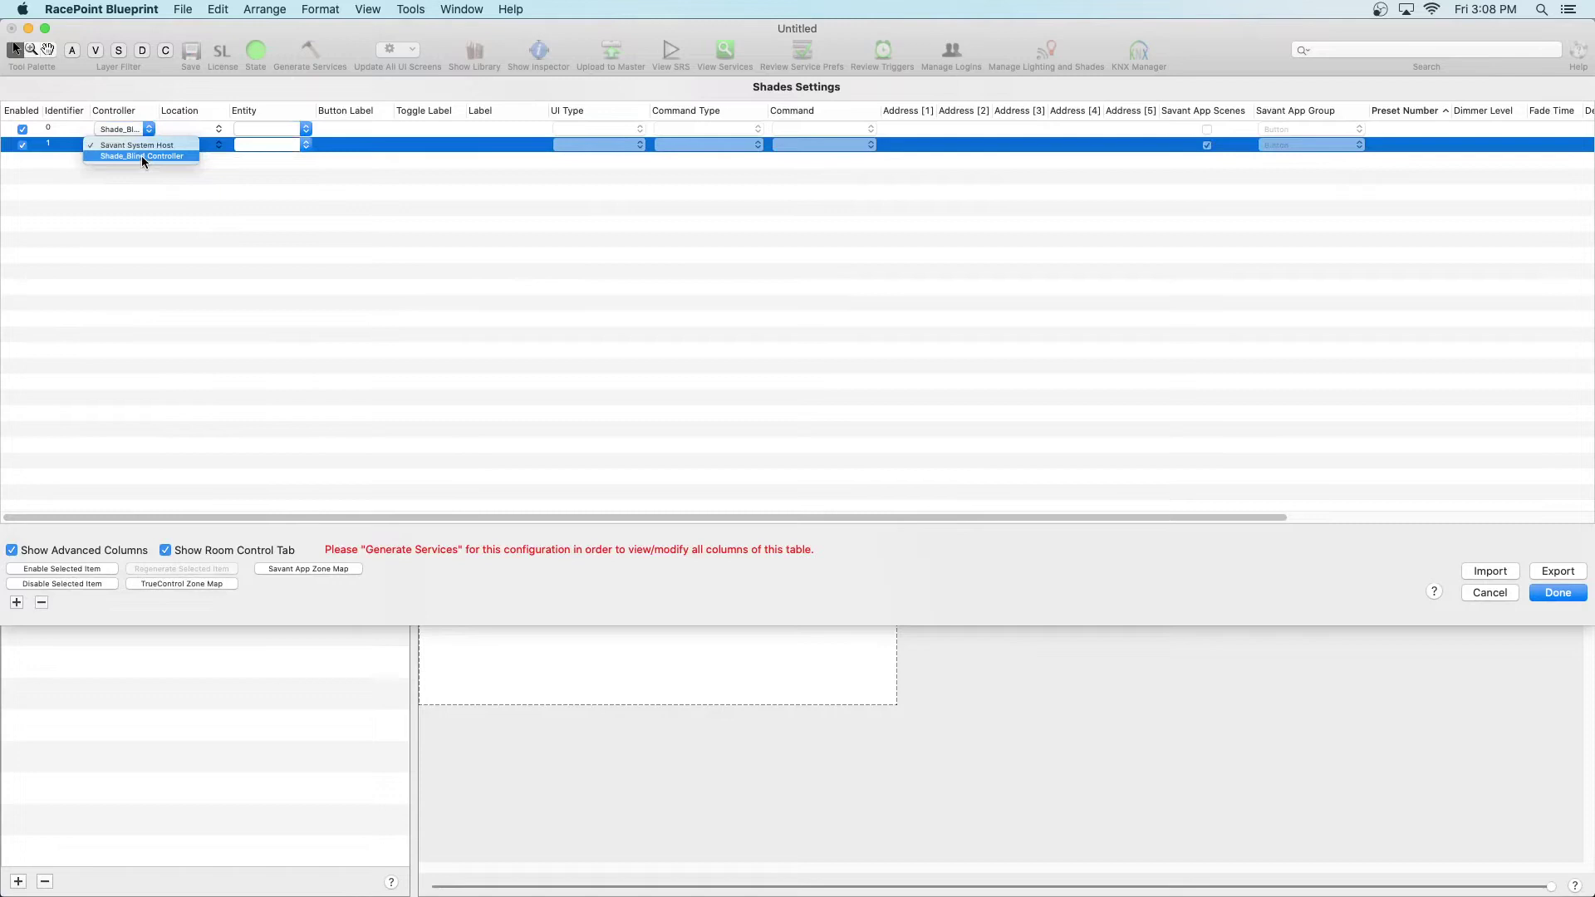
{"action": "left_click", "coordinate": [141, 156]}
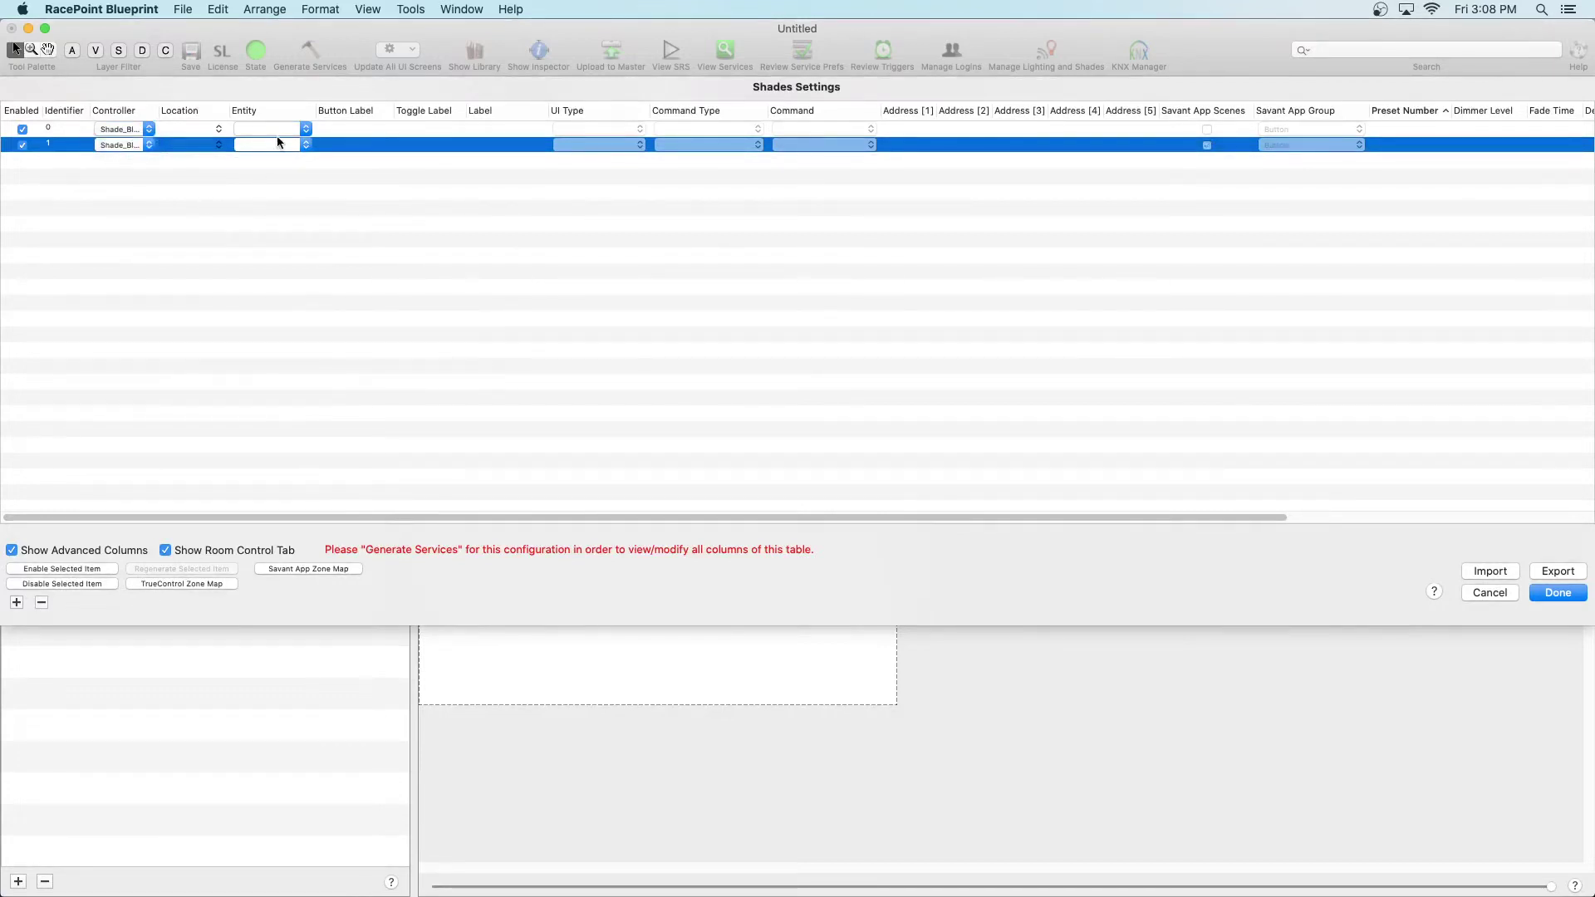
{"action": "left_click", "coordinate": [212, 129]}
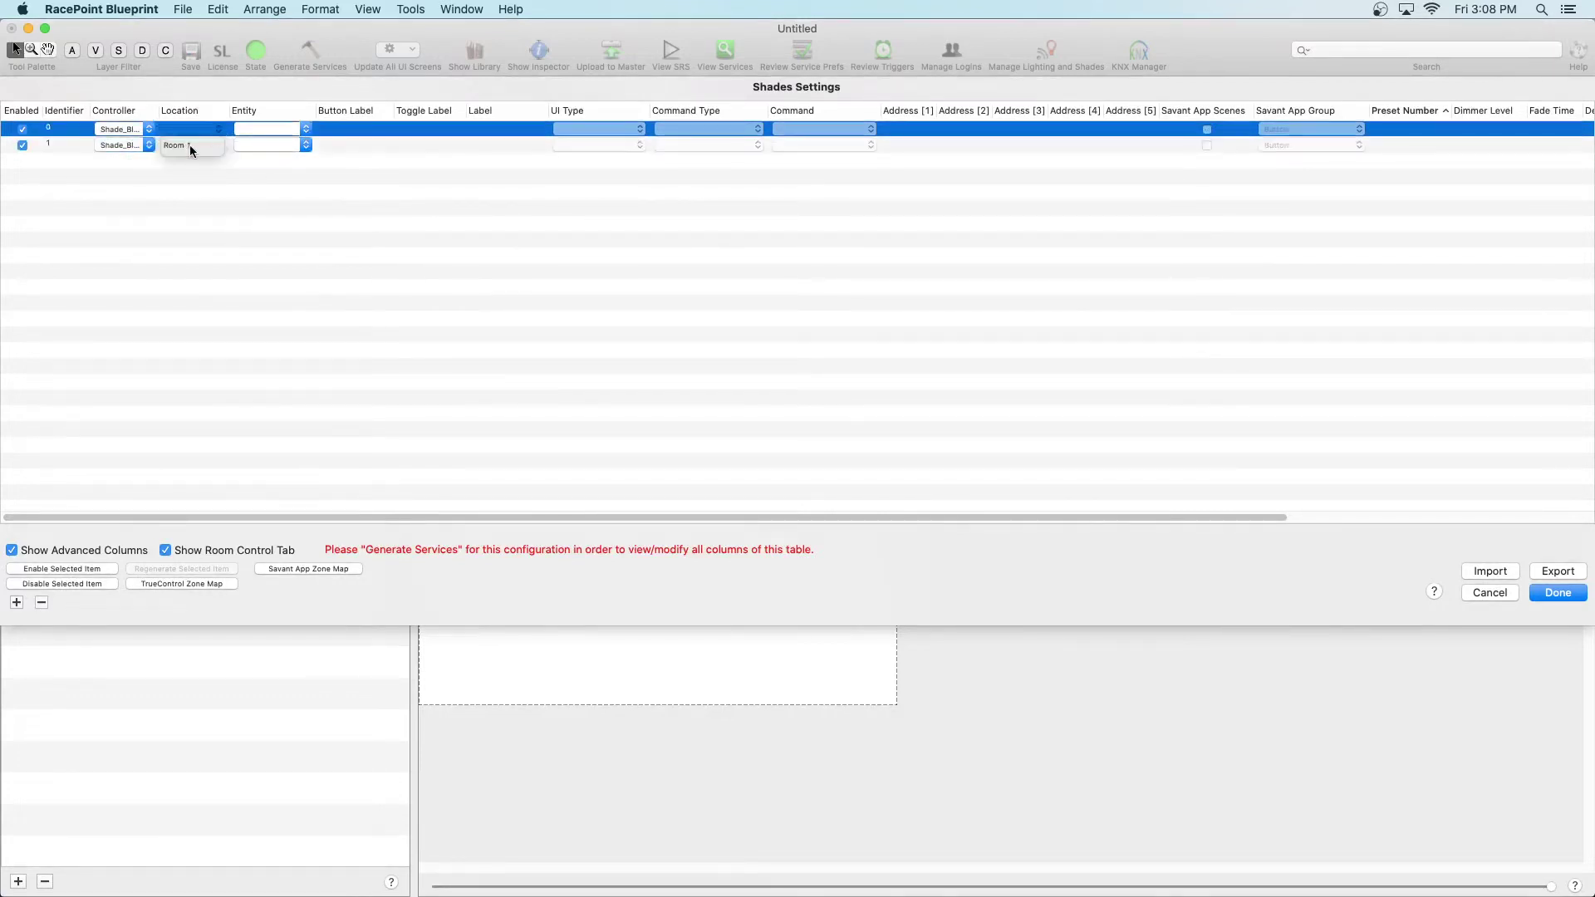
{"action": "left_click", "coordinate": [218, 145]}
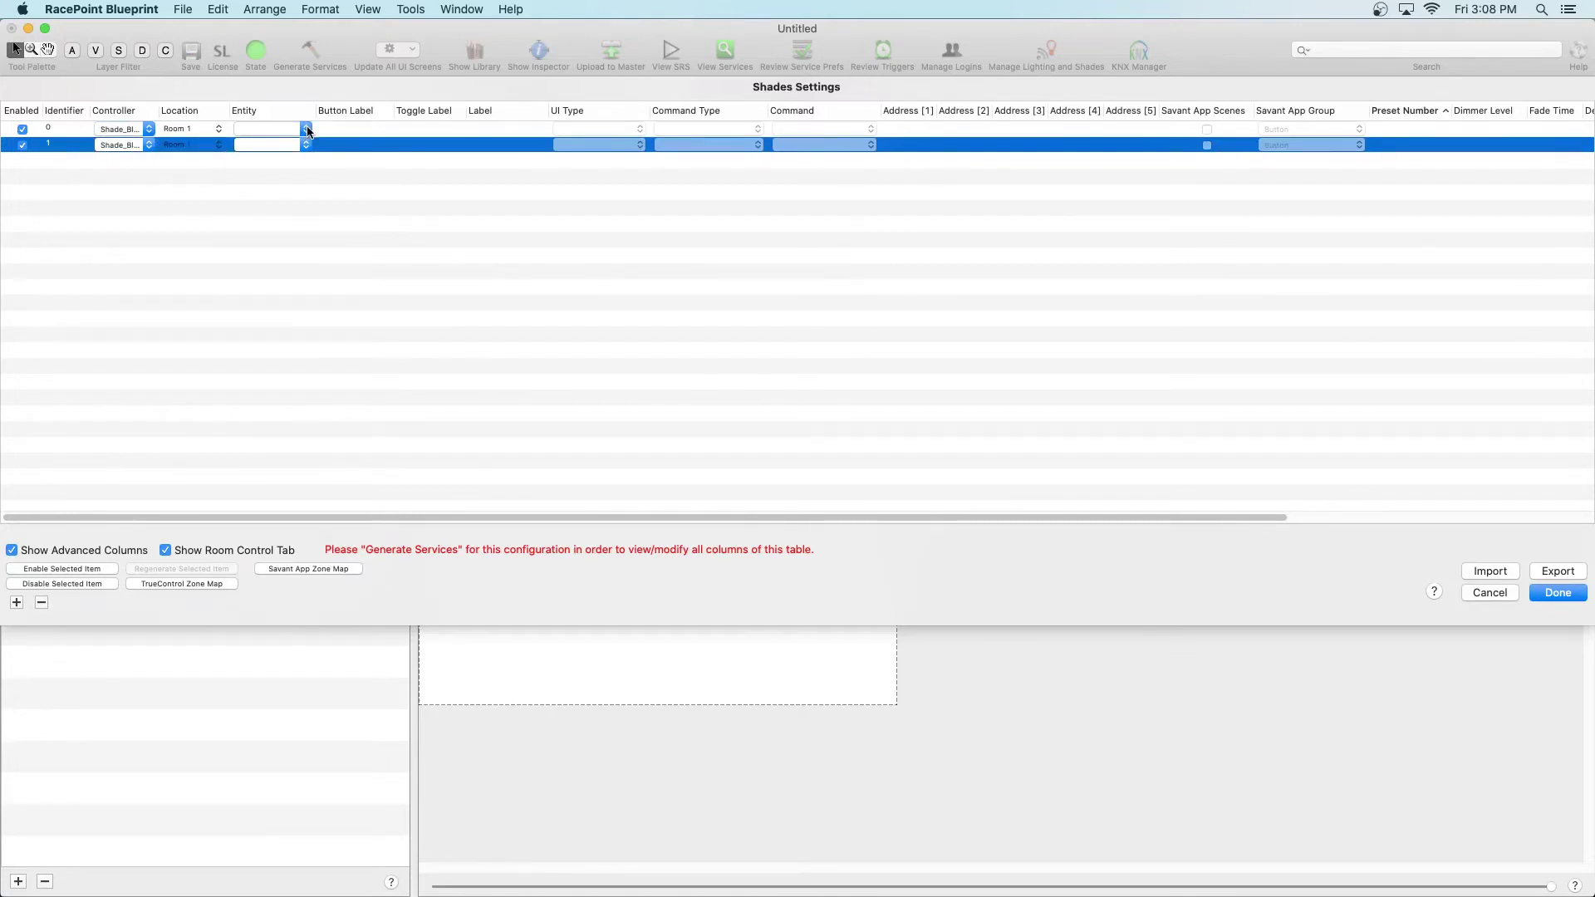
Step: Set both shades' entity type to Slider
{"action": "left_click", "coordinate": [276, 129]}
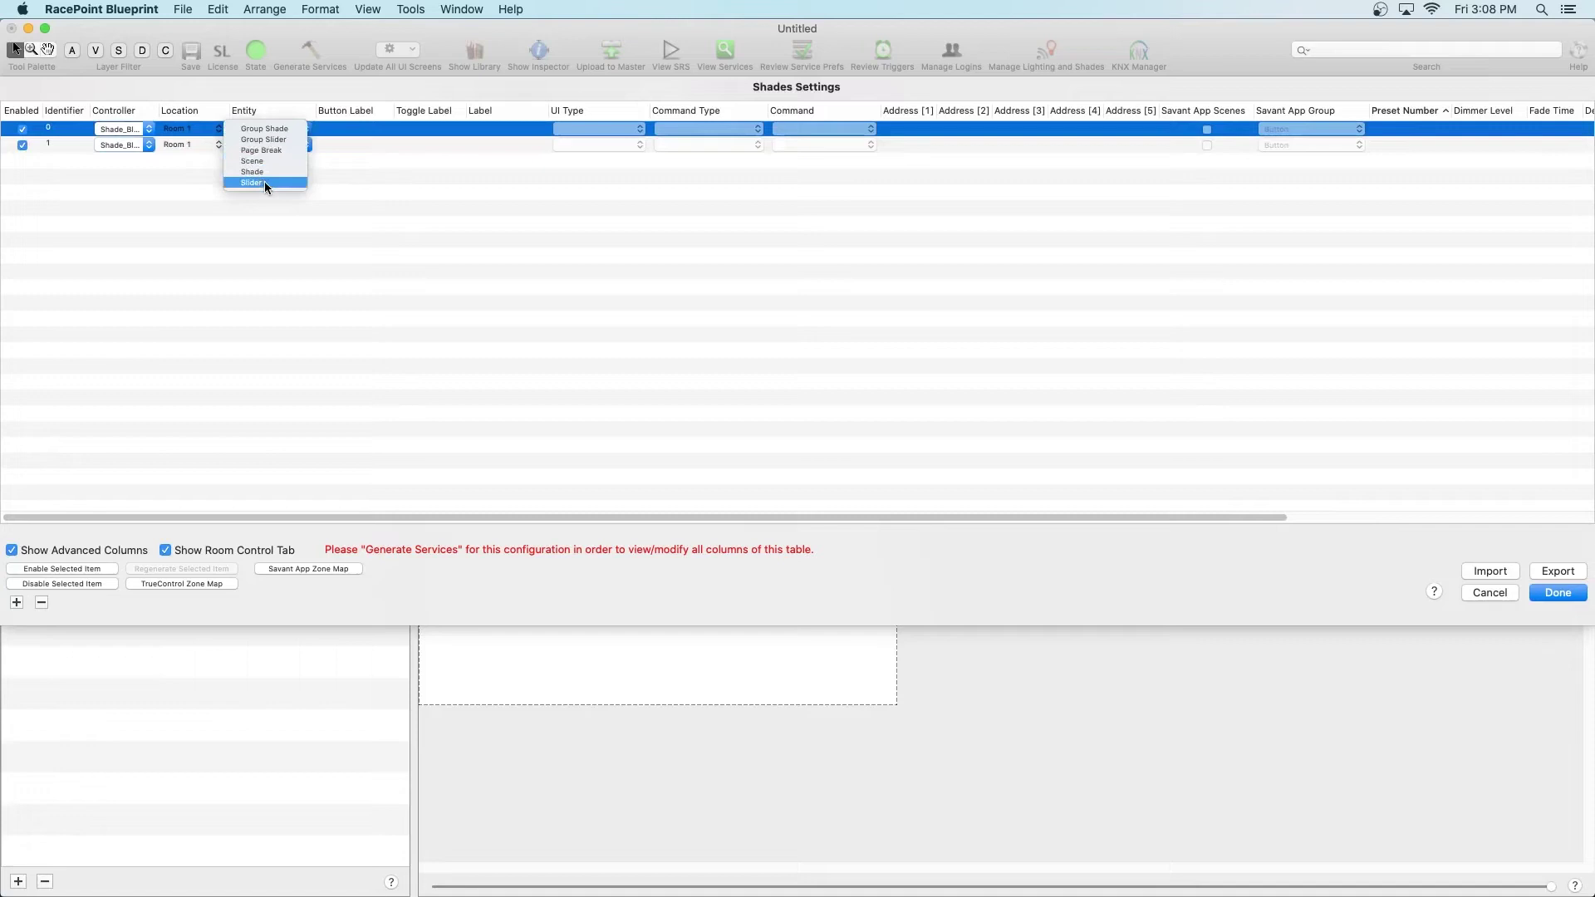
{"action": "left_click", "coordinate": [264, 183]}
{"action": "left_click", "coordinate": [306, 145]}
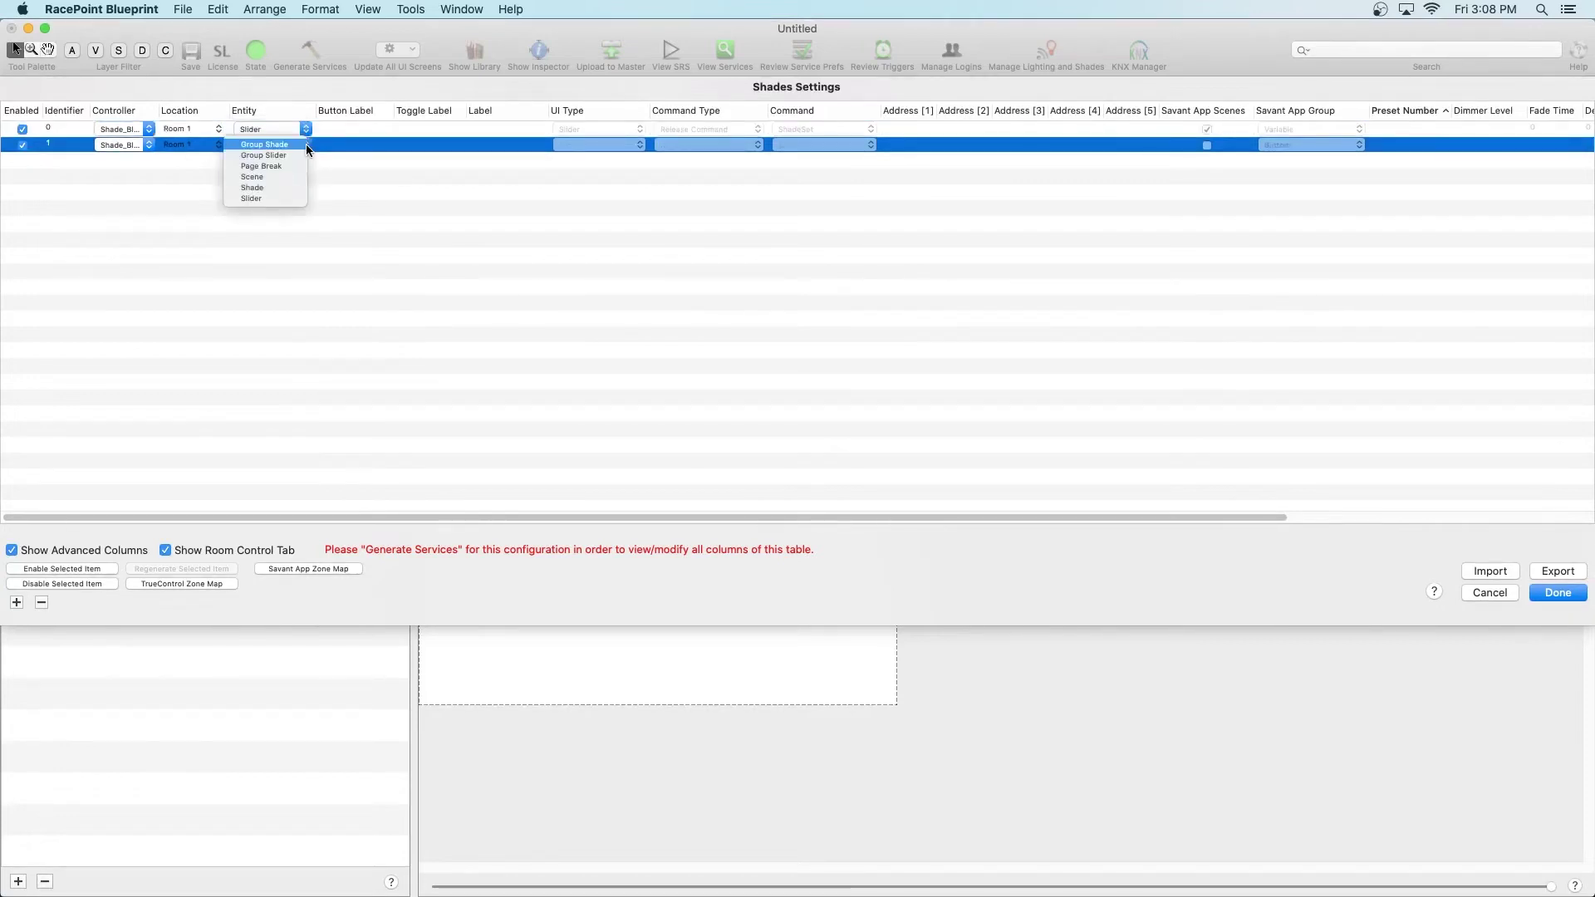
{"action": "left_click", "coordinate": [271, 198]}
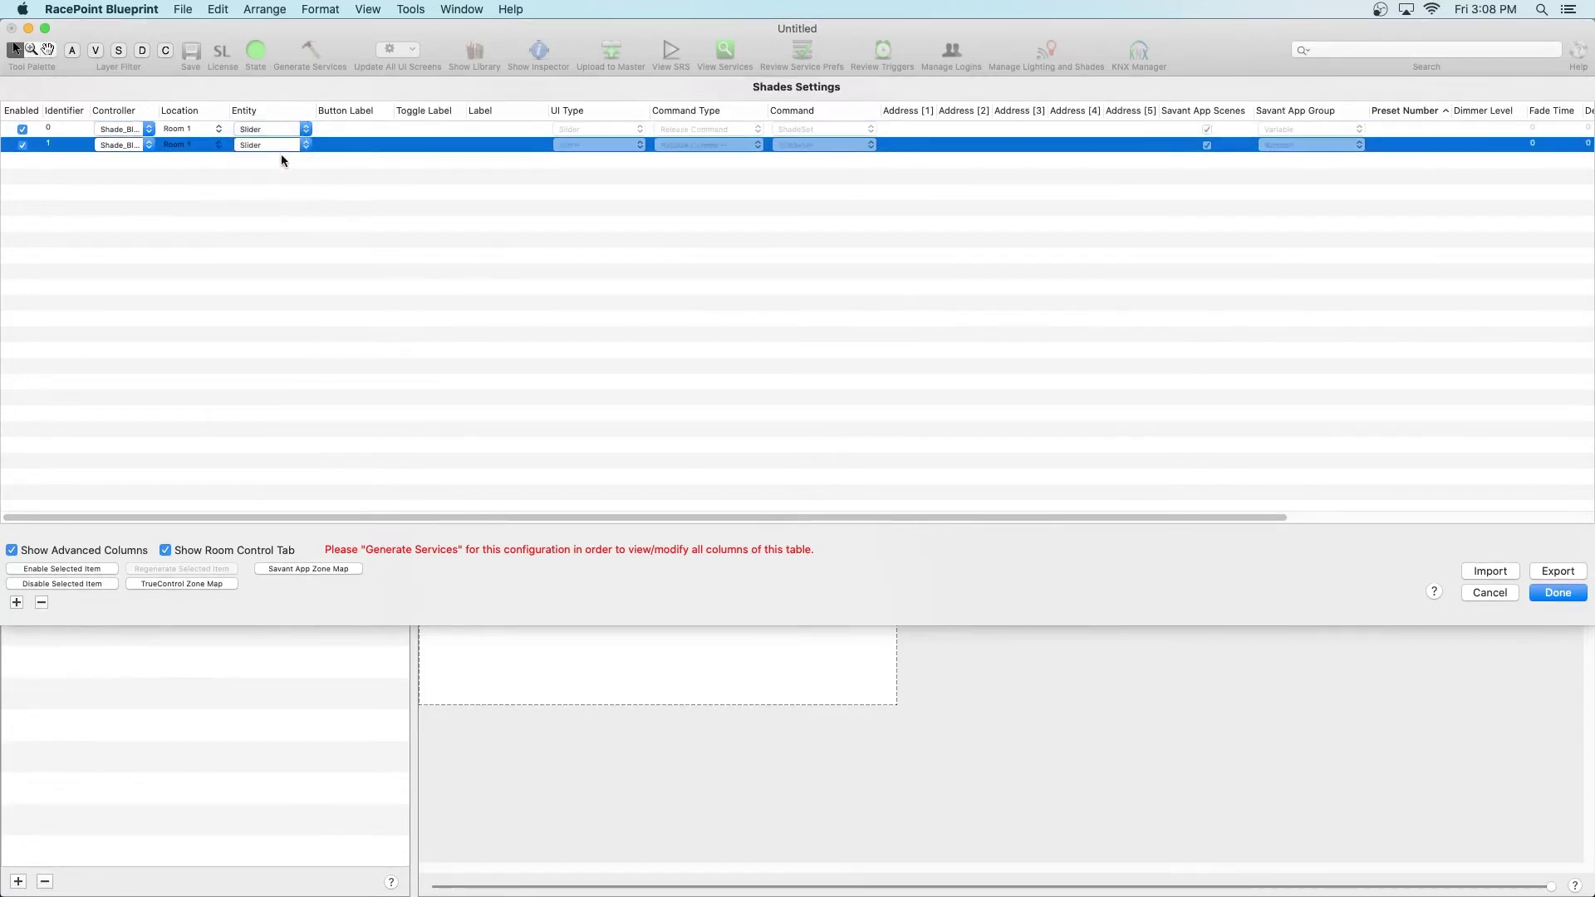
Step: Apply the shade settings and regenerate services
{"action": "left_click", "coordinate": [1565, 595]}
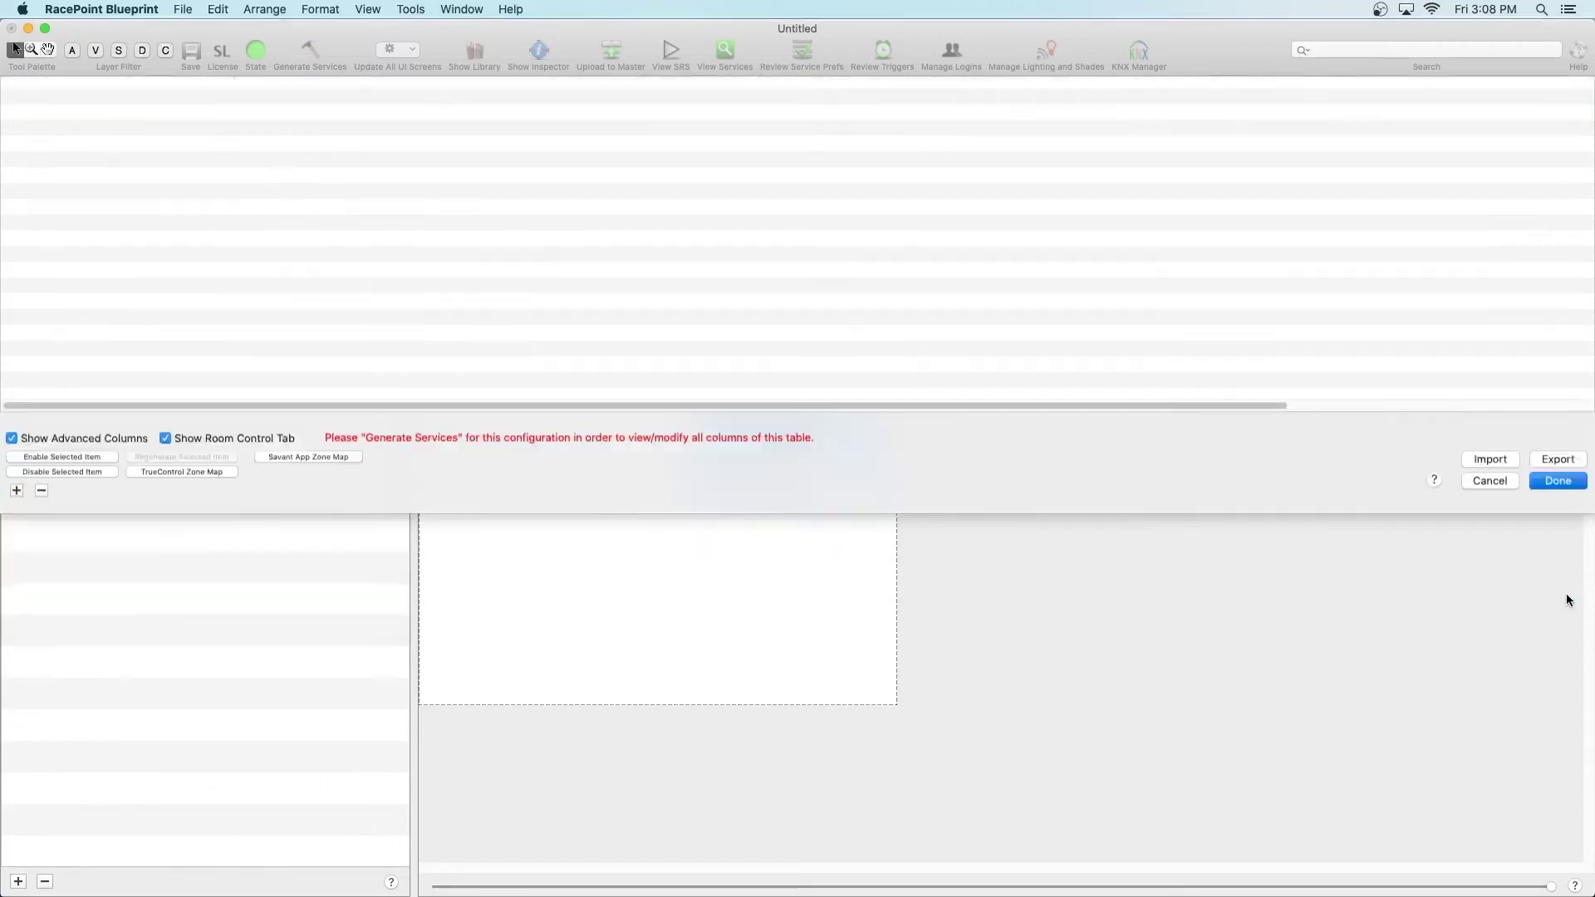
{"action": "left_click", "coordinate": [314, 51]}
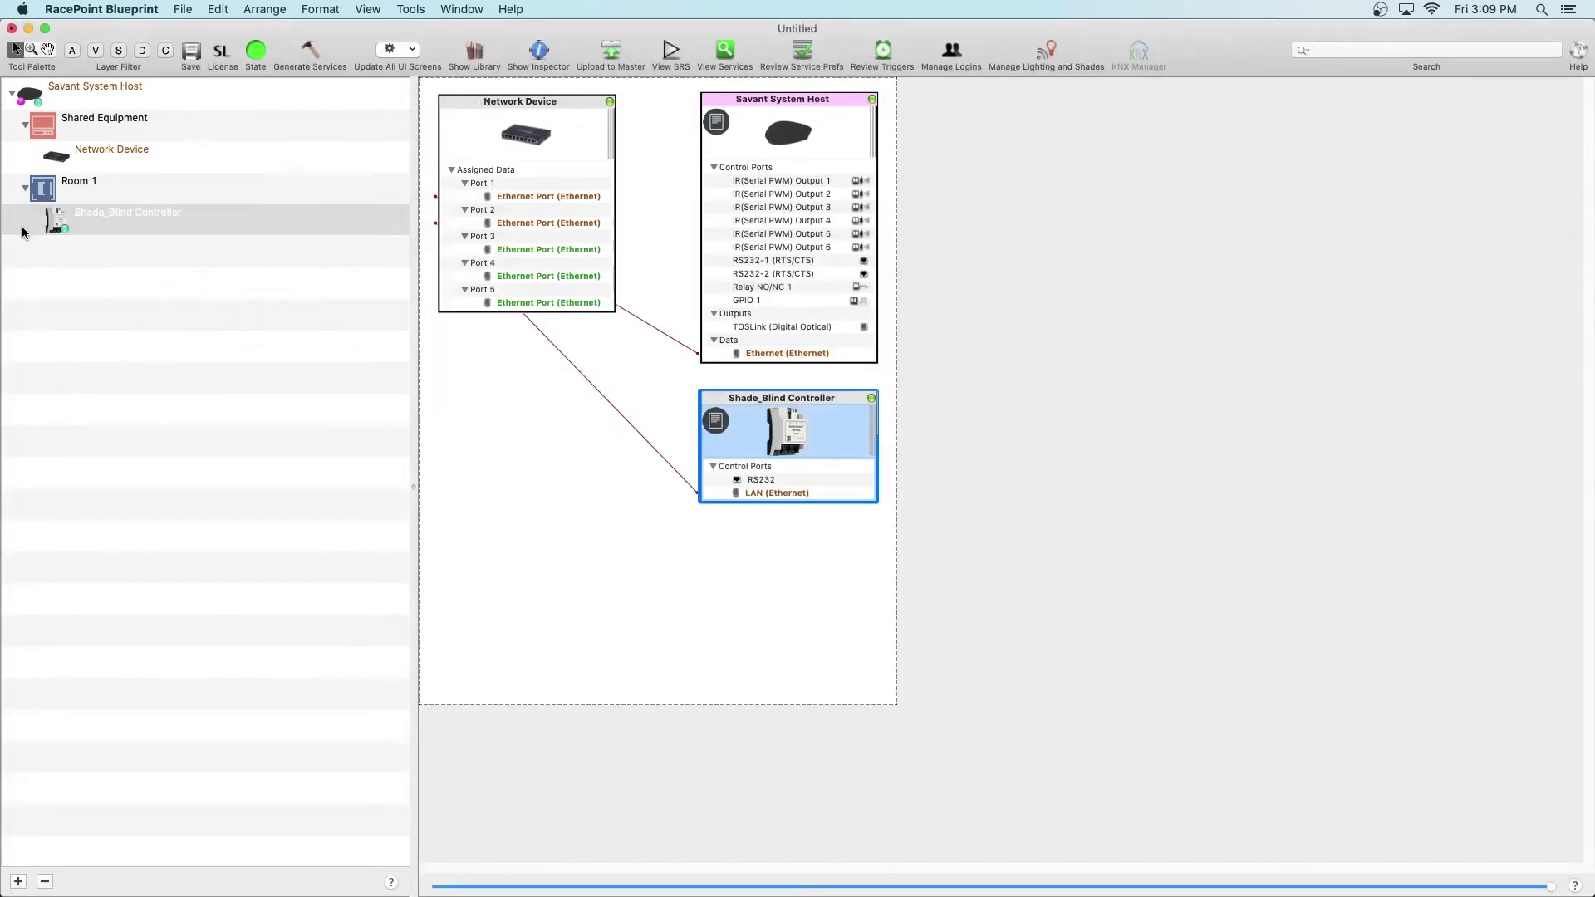
{"action": "left_click", "coordinate": [414, 12]}
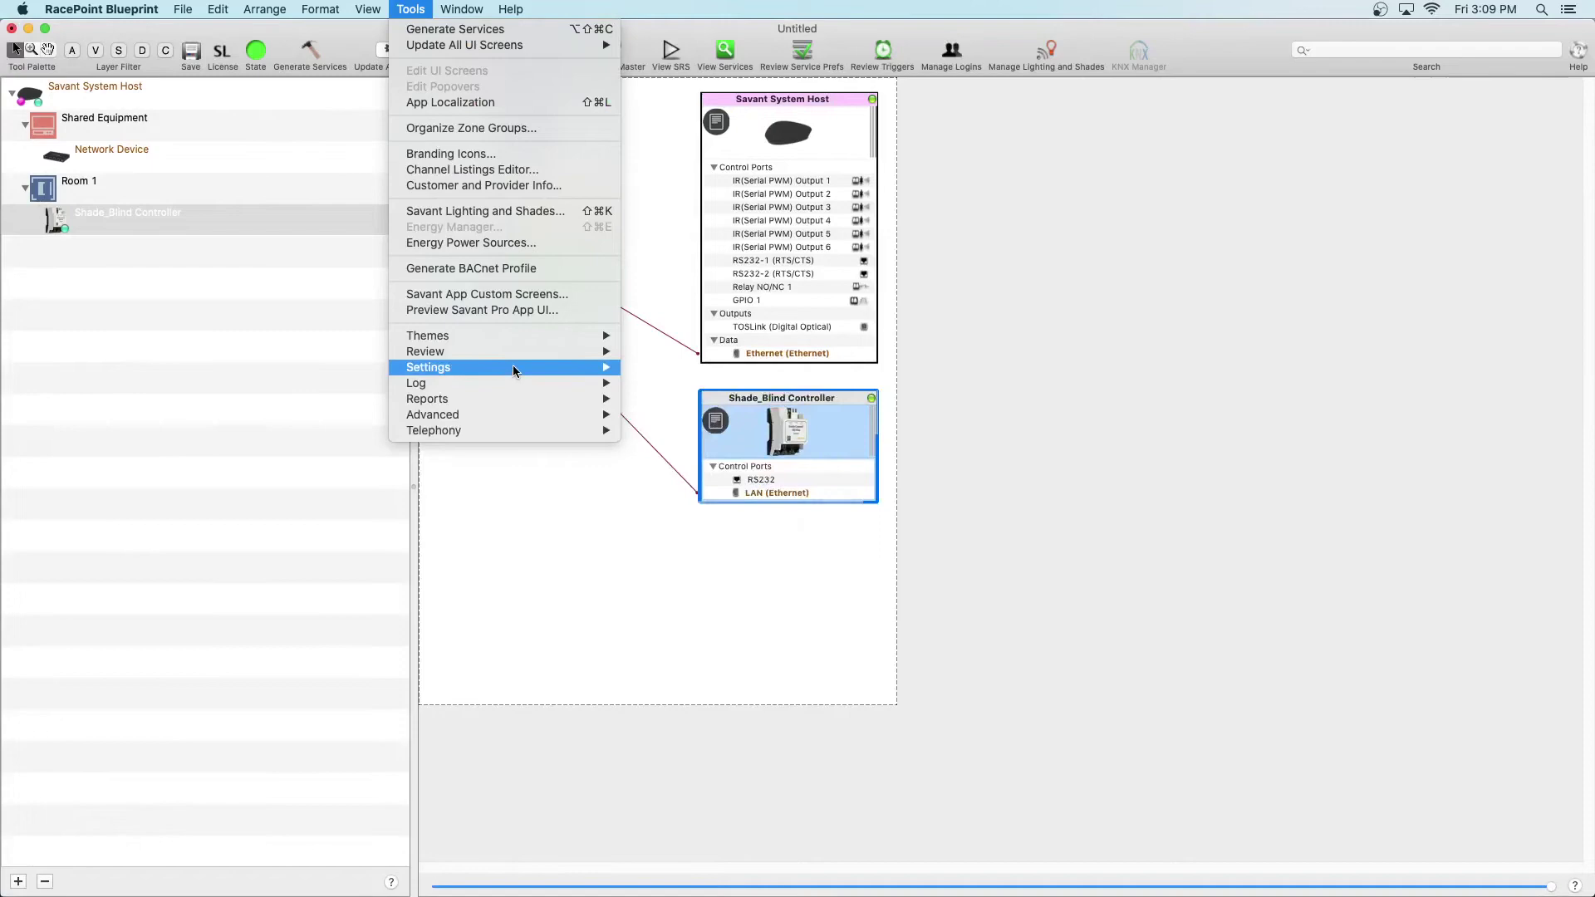
Step: Reopen Shades Settings and label the rows RS485 Motor and ZigBee Motor
{"action": "mouse_move", "coordinate": [515, 372]}
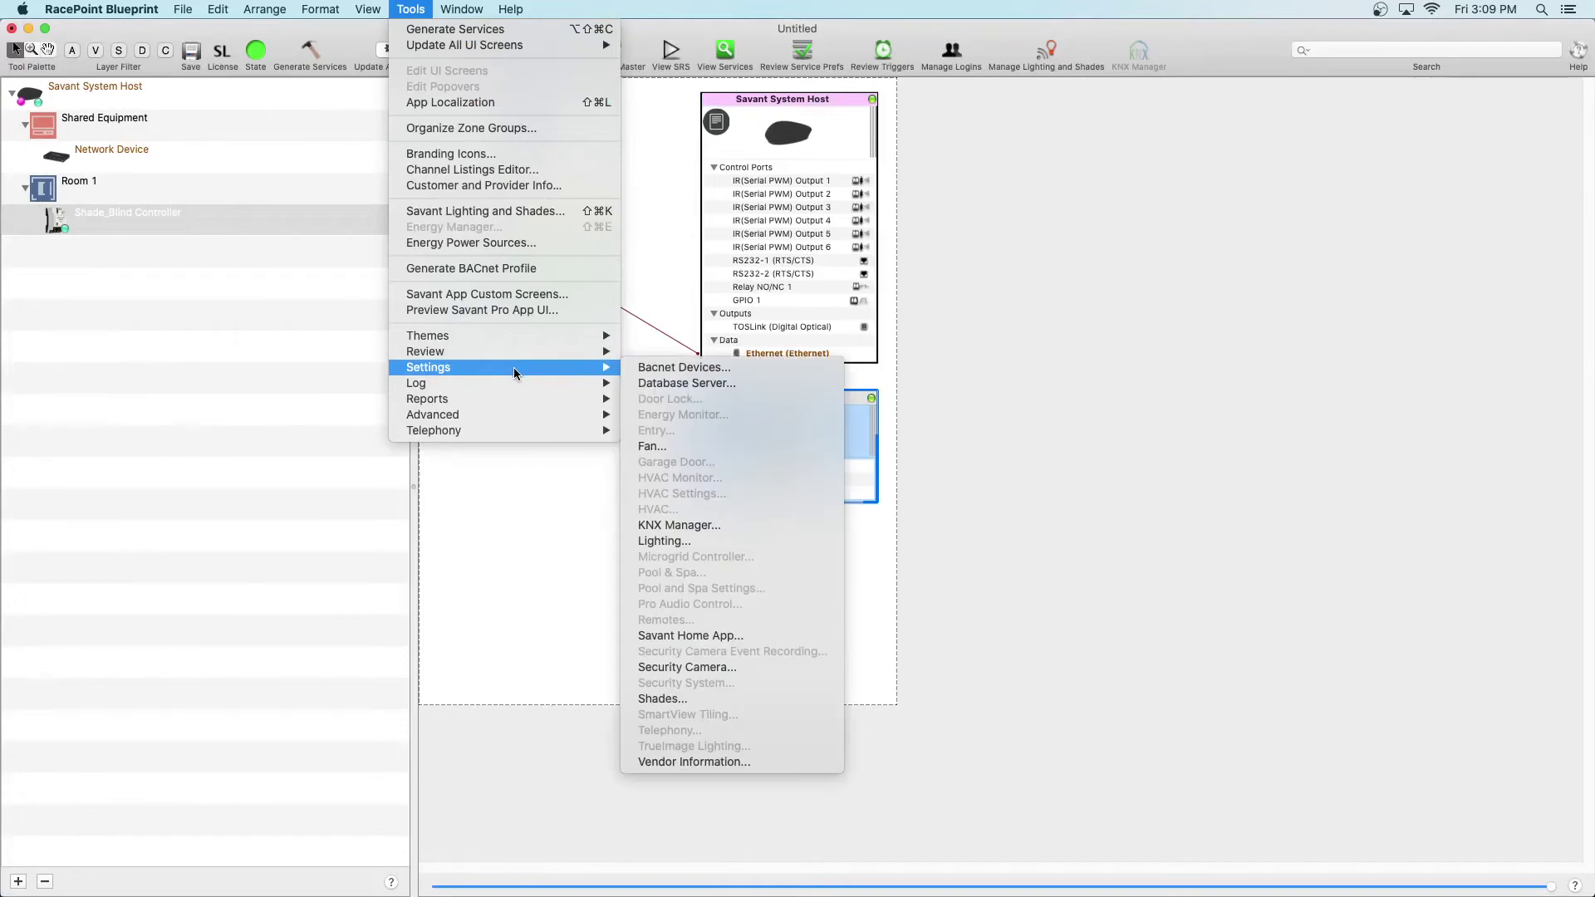
{"action": "left_click", "coordinate": [689, 701]}
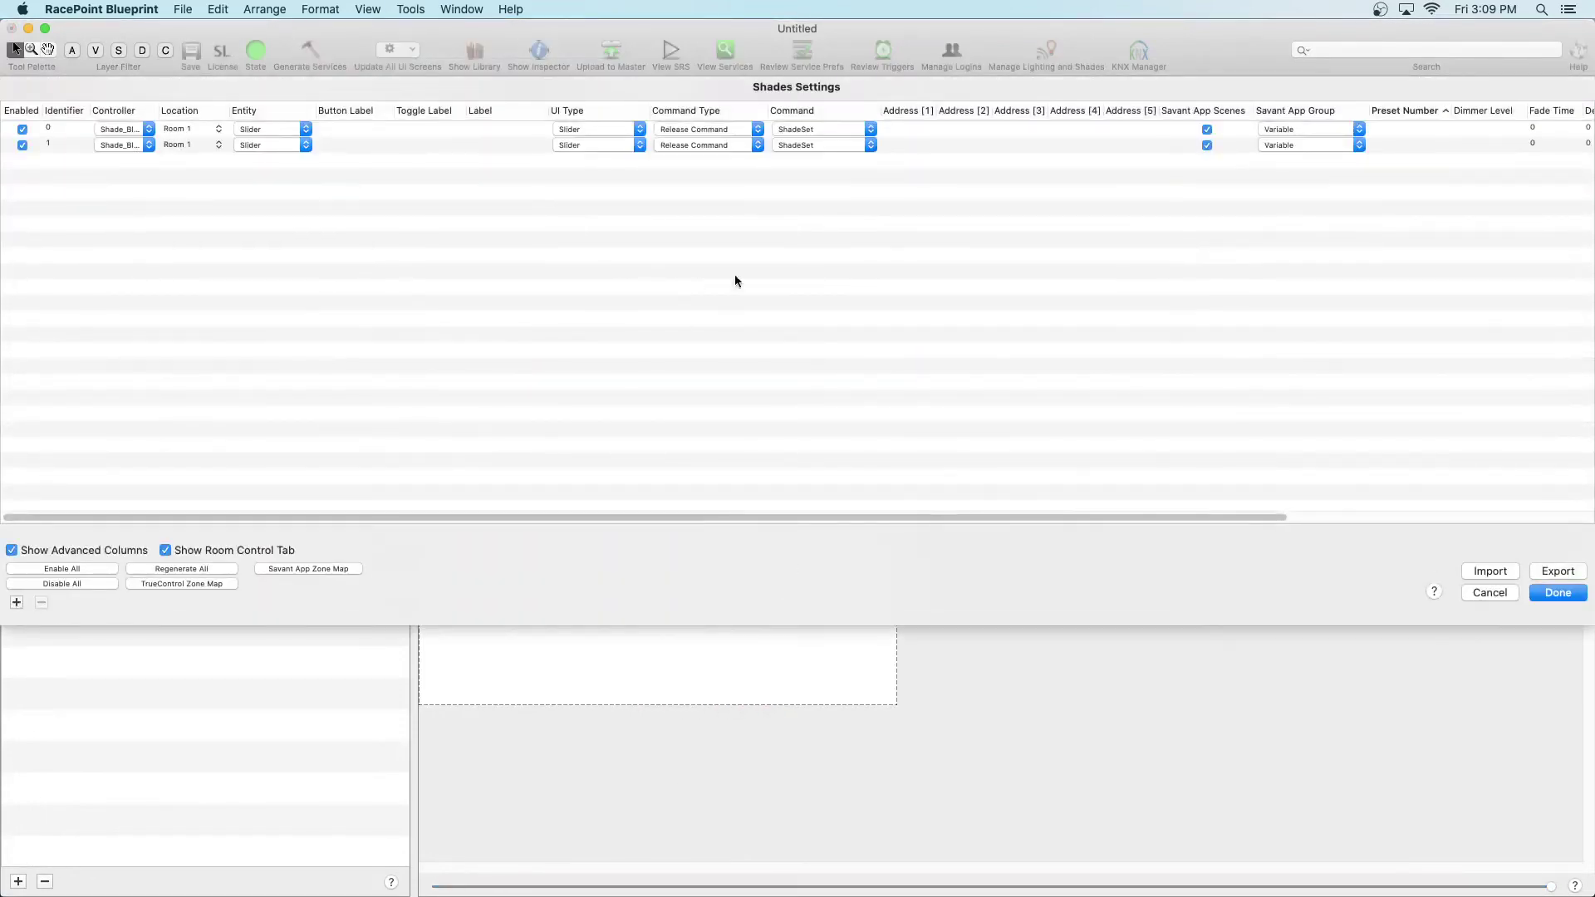
{"action": "double_click", "coordinate": [487, 128]}
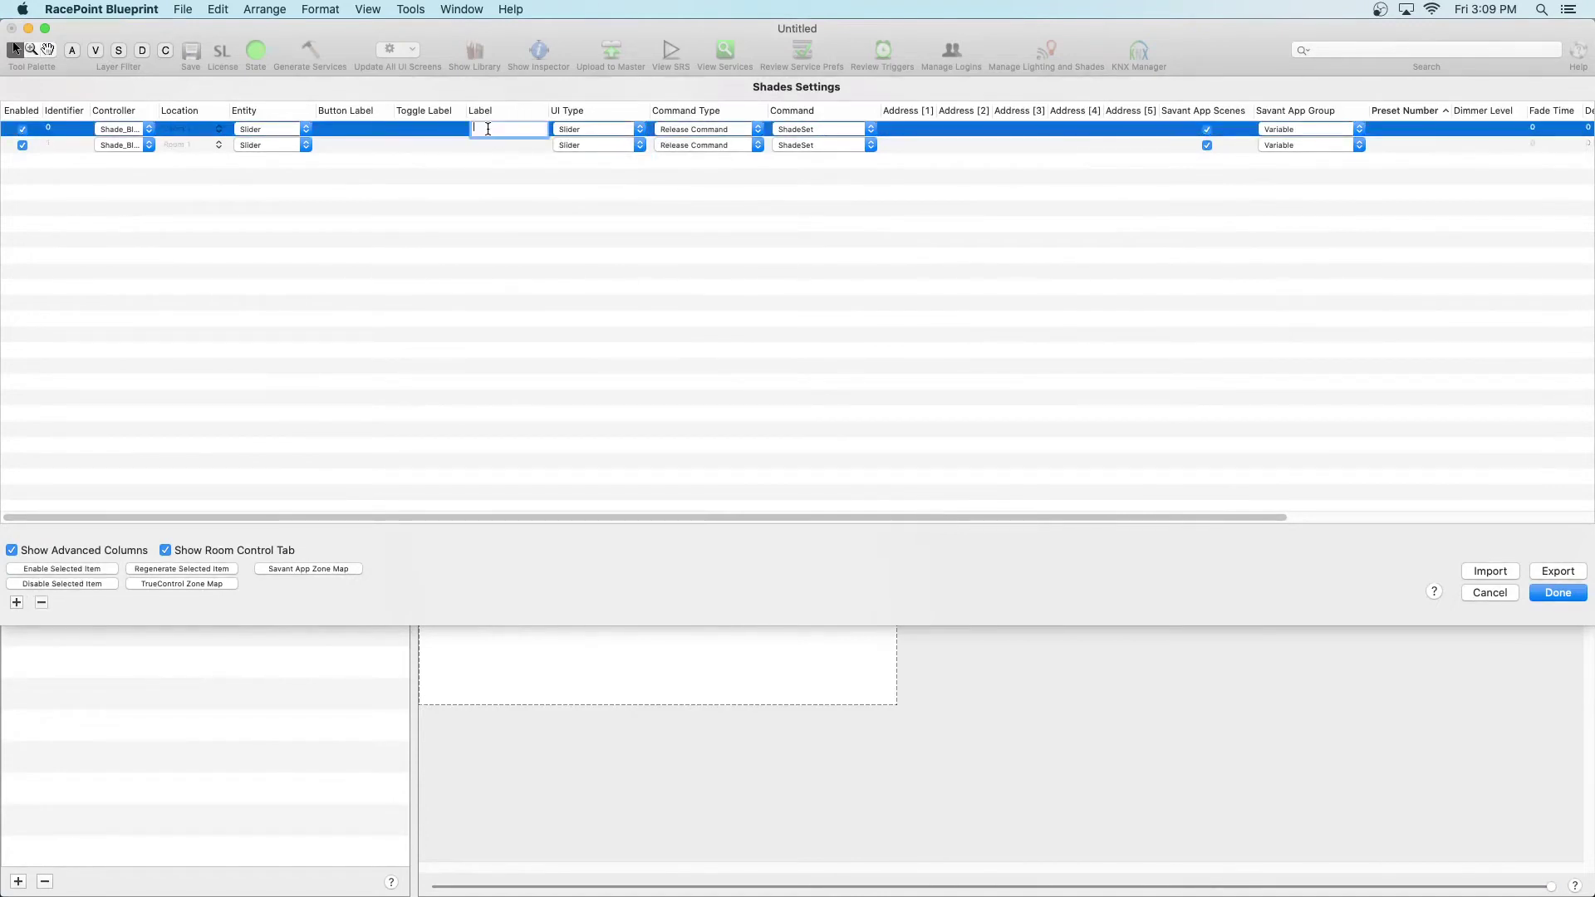
{"action": "type", "text": "RS485 Motor"}
{"action": "left_click", "coordinate": [502, 150]}
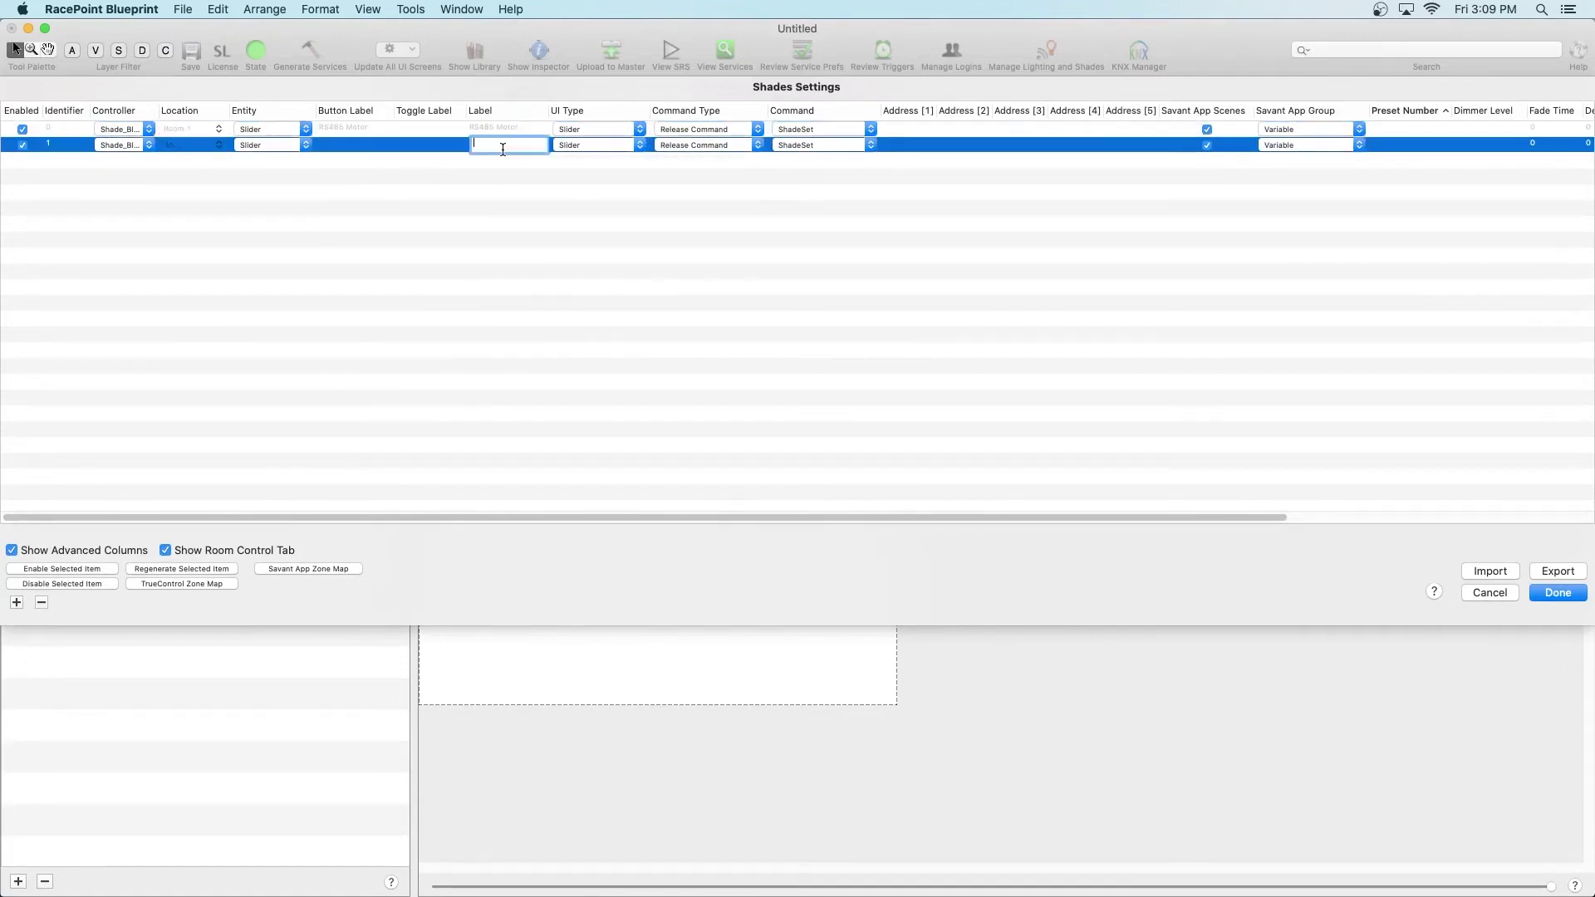
{"action": "type", "text": "ZS"}
{"action": "type", "text": "gBee Motor"}
{"action": "left_click", "coordinate": [536, 194]}
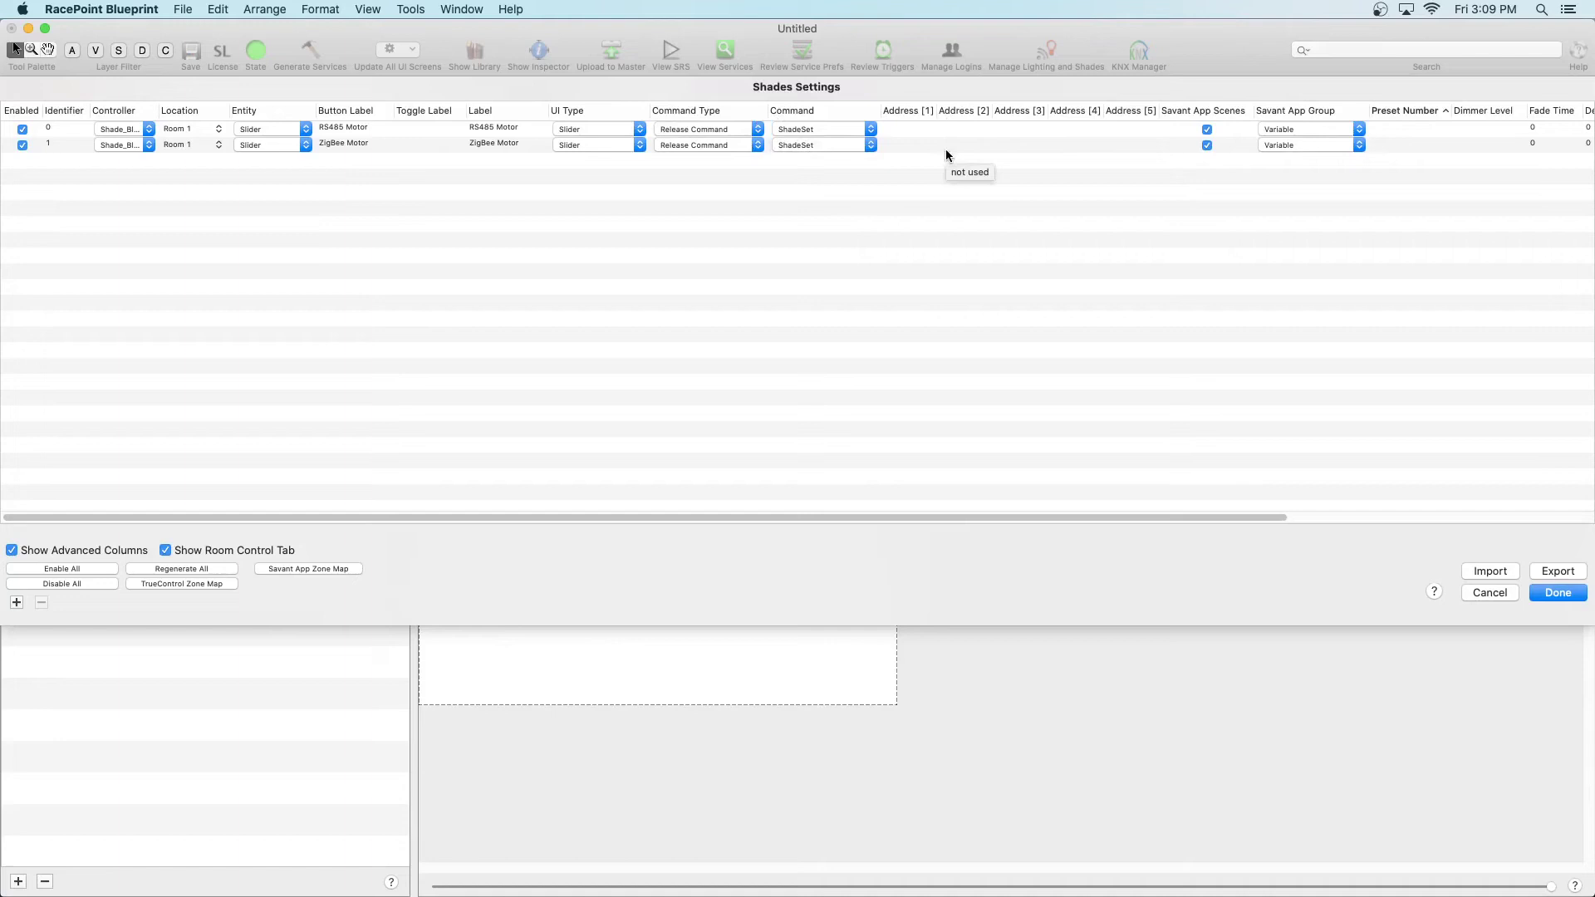
{"action": "left_click", "coordinate": [900, 135]}
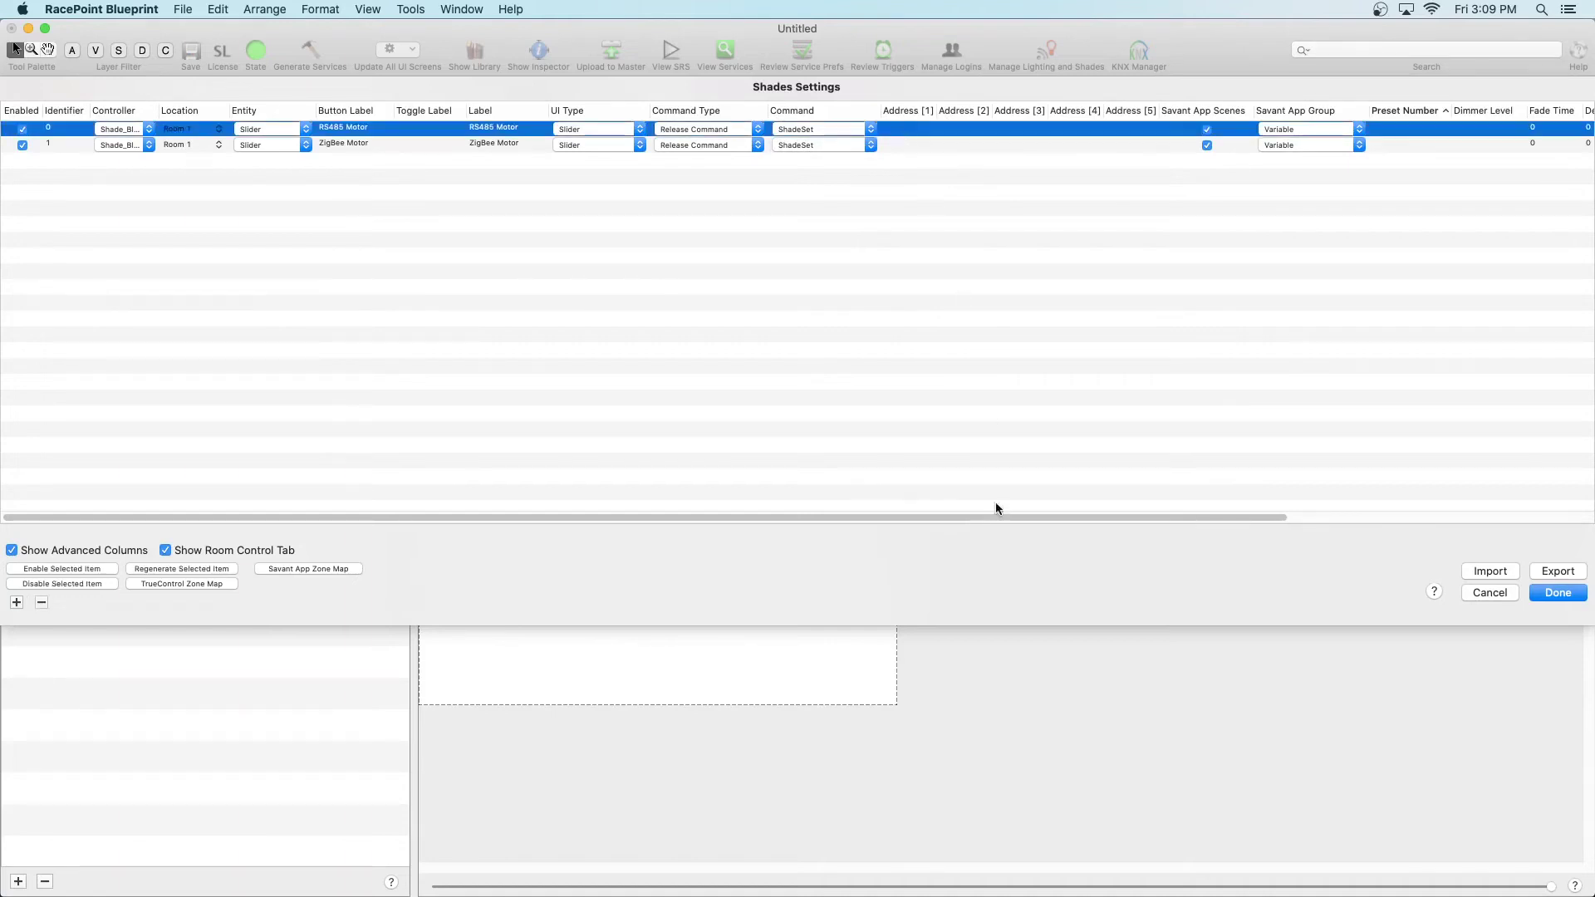
{"action": "mouse_move", "coordinate": [1202, 894]}
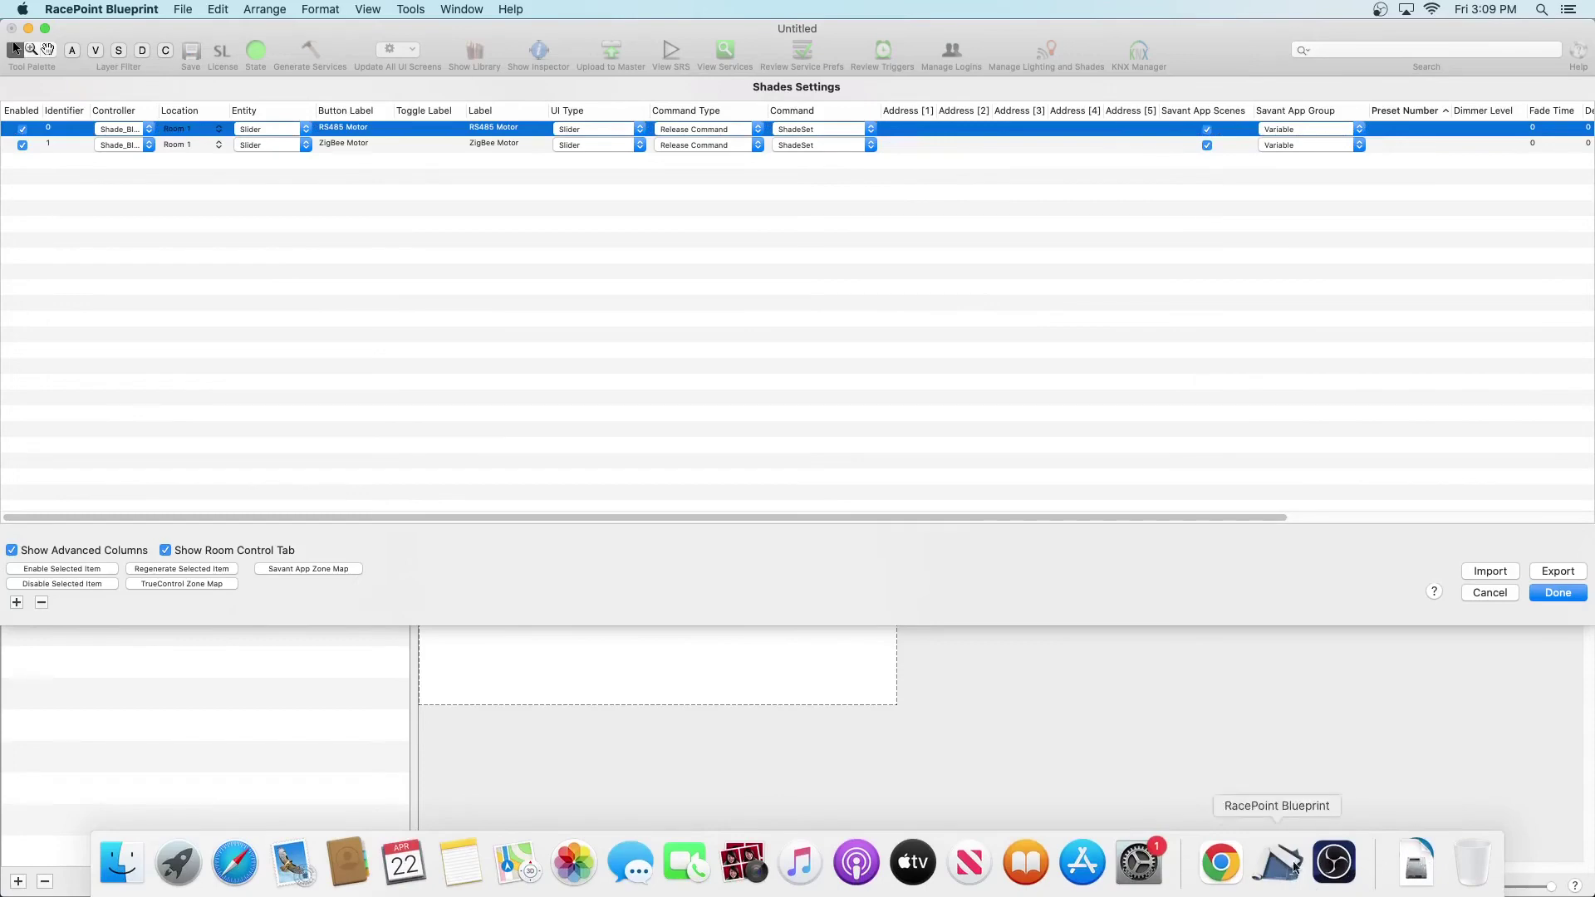
{"action": "left_click", "coordinate": [1220, 864]}
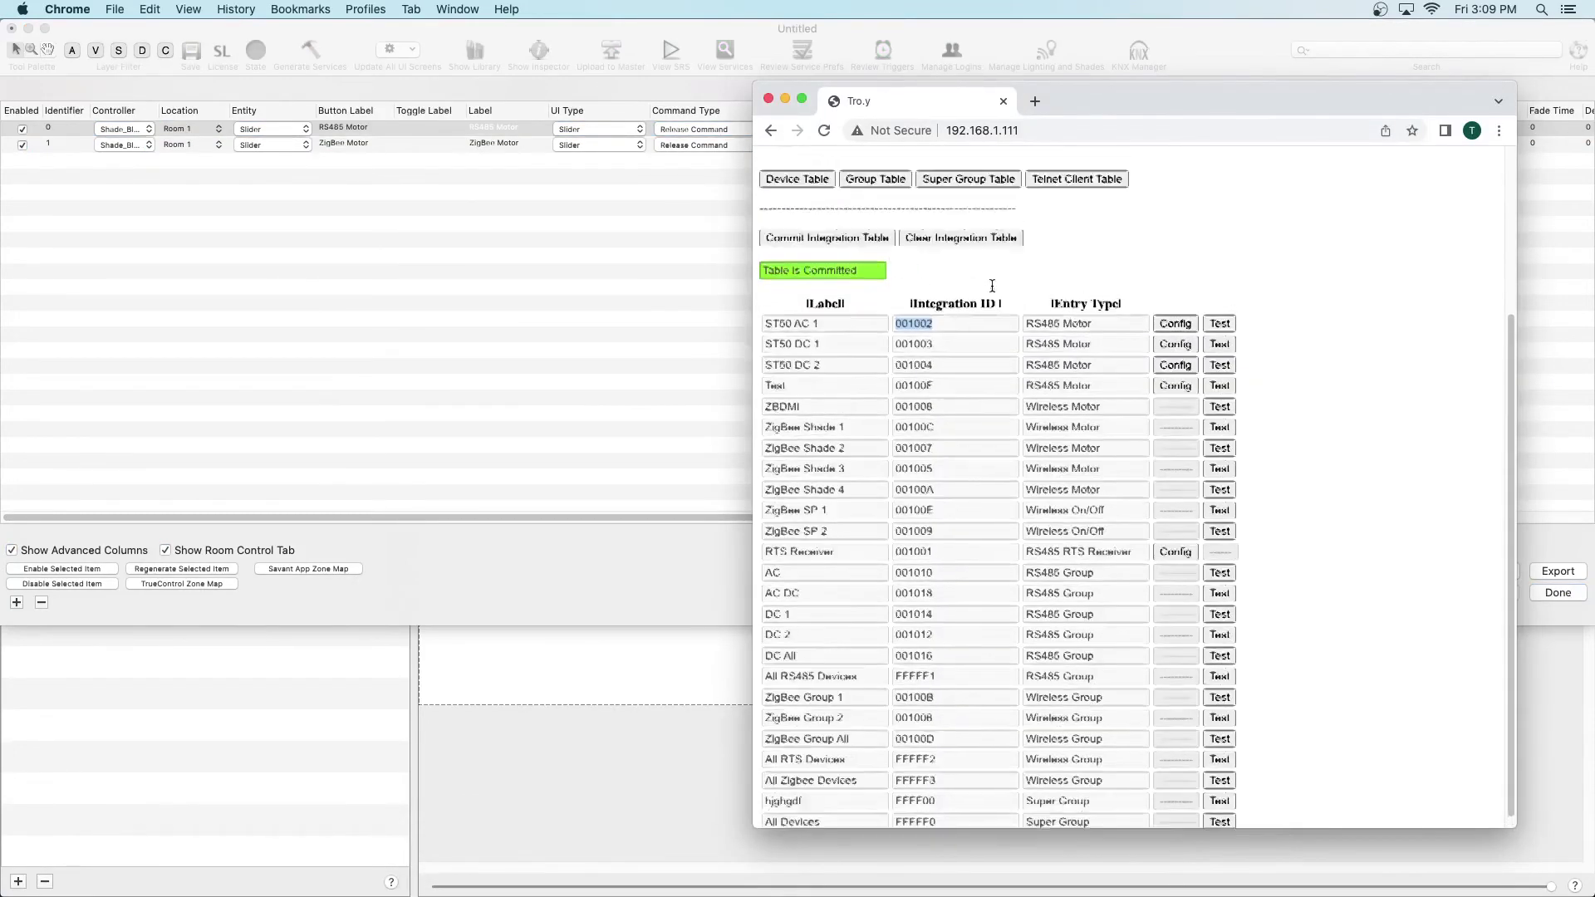
{"action": "scroll", "coordinate": [914, 243], "scroll_direction": "up", "scroll_amount": 3}
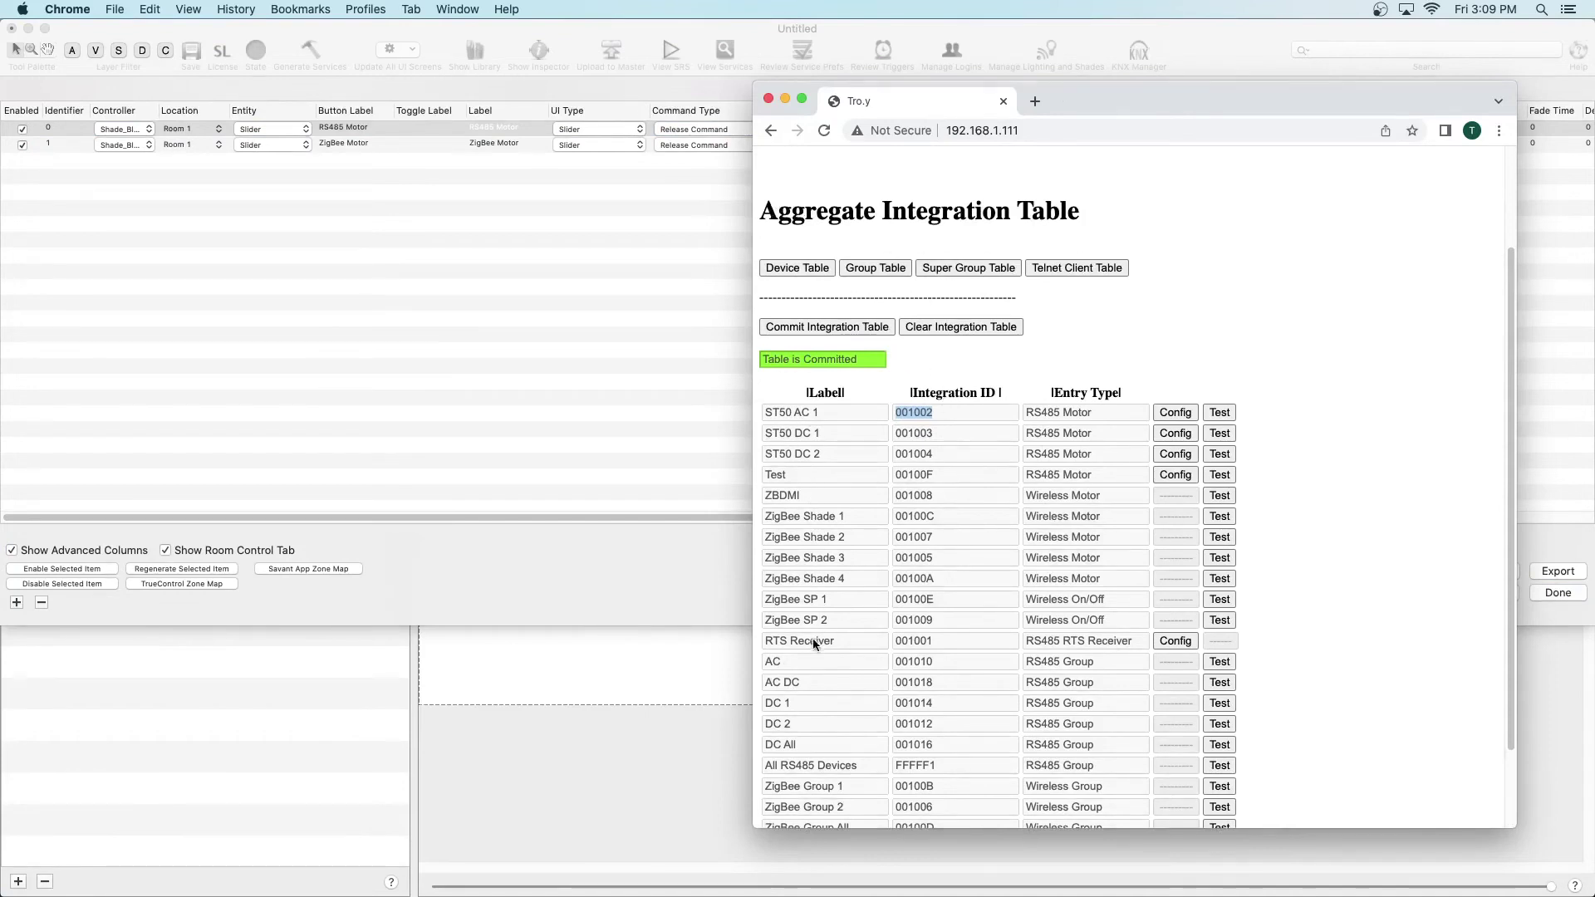
{"action": "left_click", "coordinate": [914, 390]}
{"action": "left_click_drag", "start_coordinate": [1005, 395], "coordinate": [909, 398]}
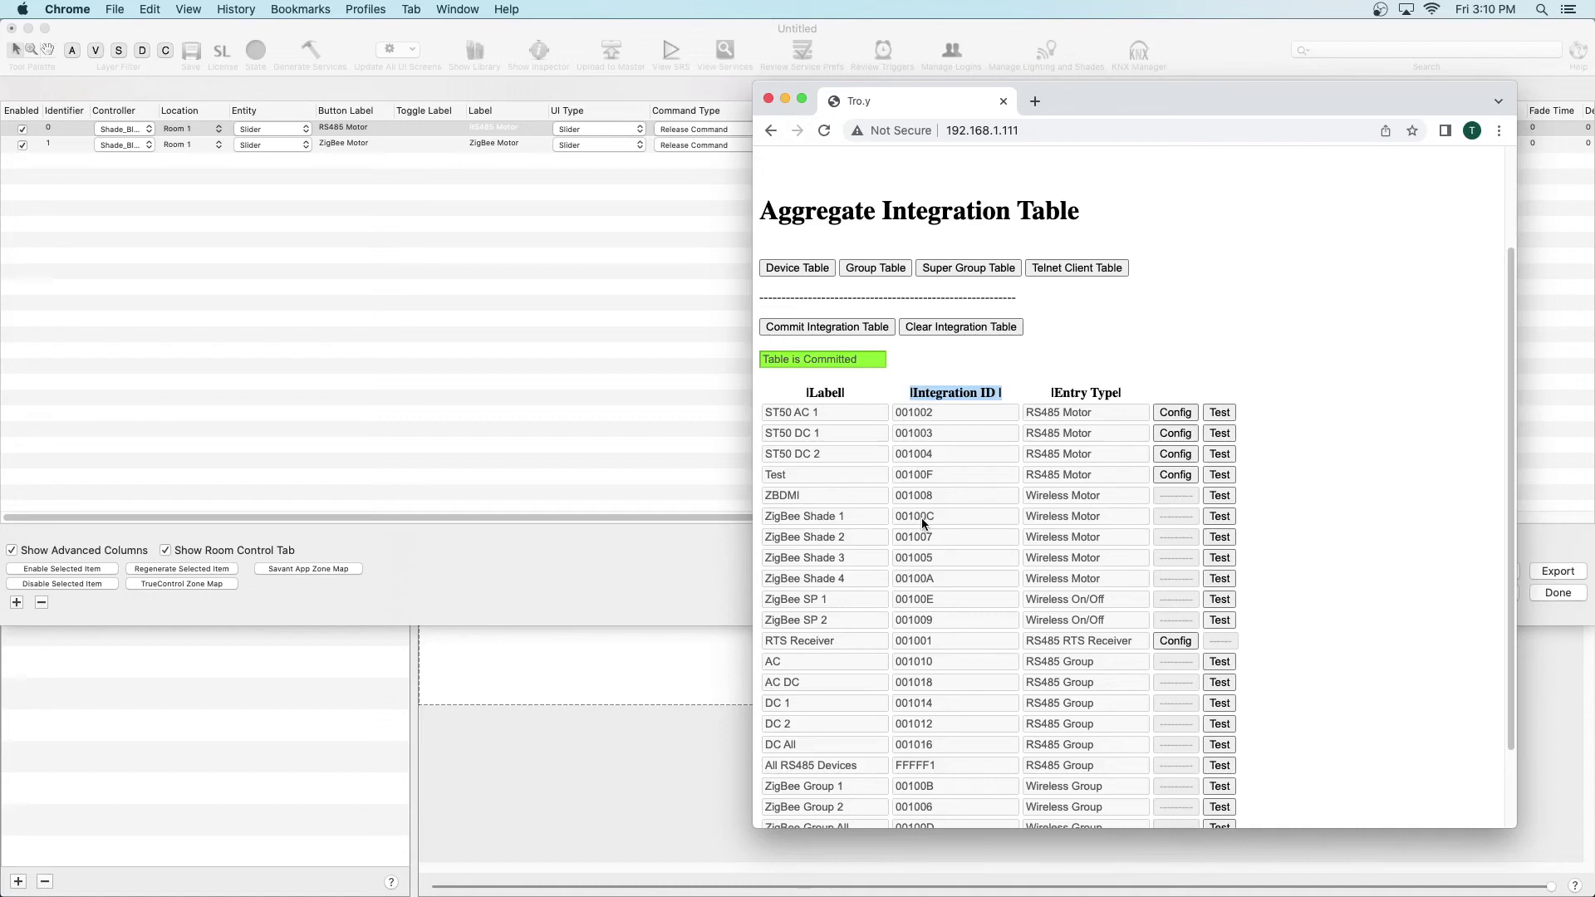
{"action": "left_click", "coordinate": [696, 221]}
Step: Enter Address [1] 001002 for RS485 Motor and 00100C for ZigBee Motor, then click Done
{"action": "double_click", "coordinate": [908, 130]}
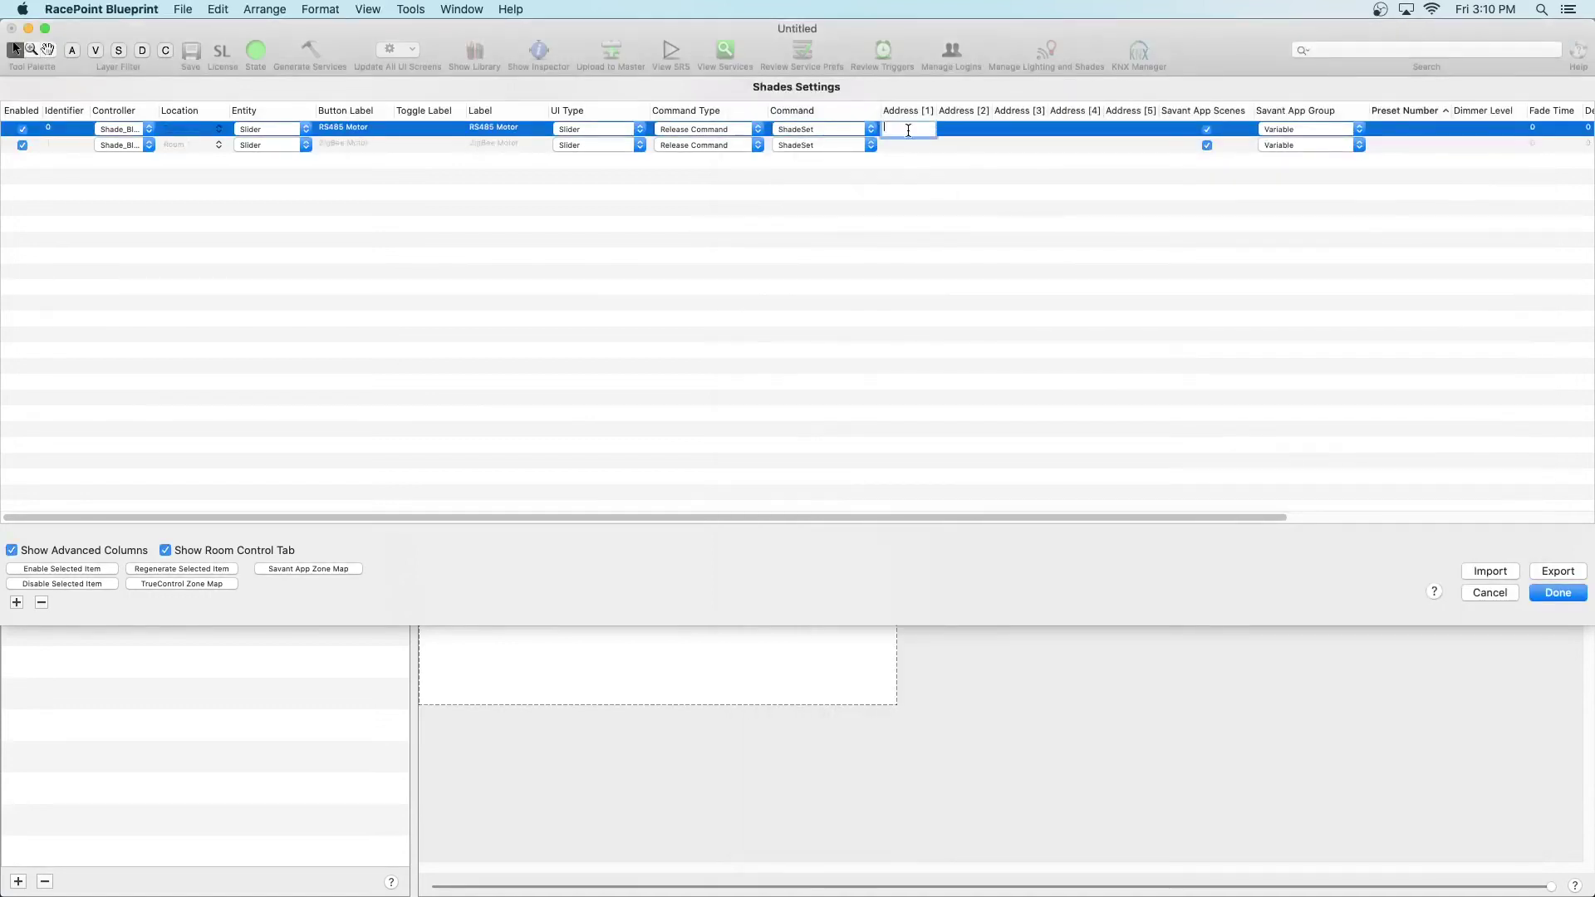
{"action": "type", "text": "001002"}
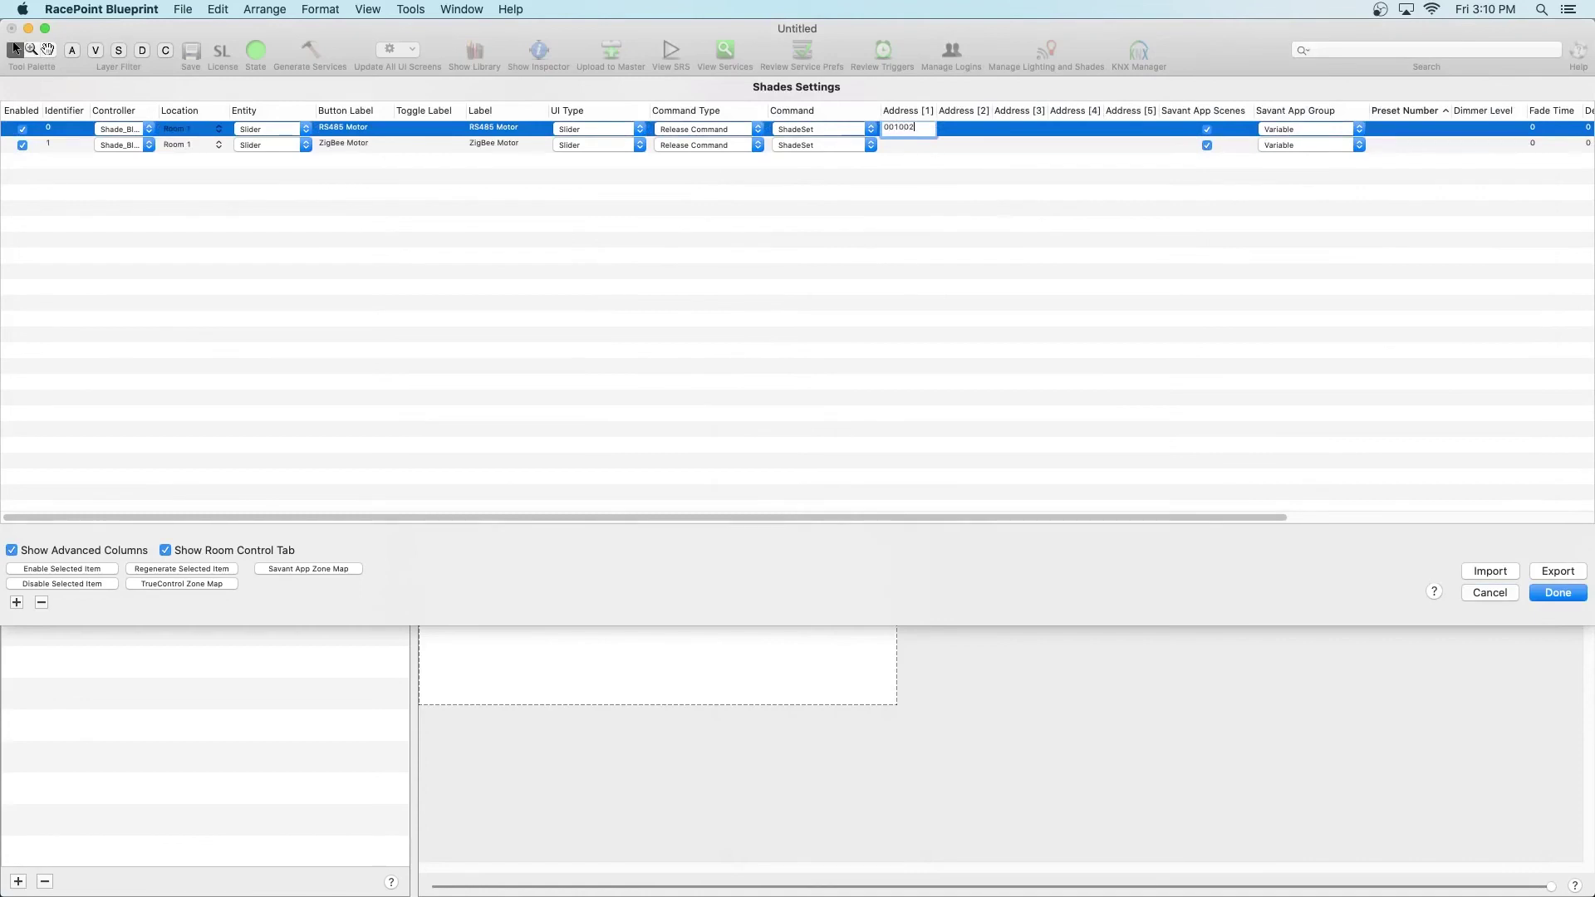
{"action": "double_click", "coordinate": [908, 144]}
{"action": "type", "text": "00100"}
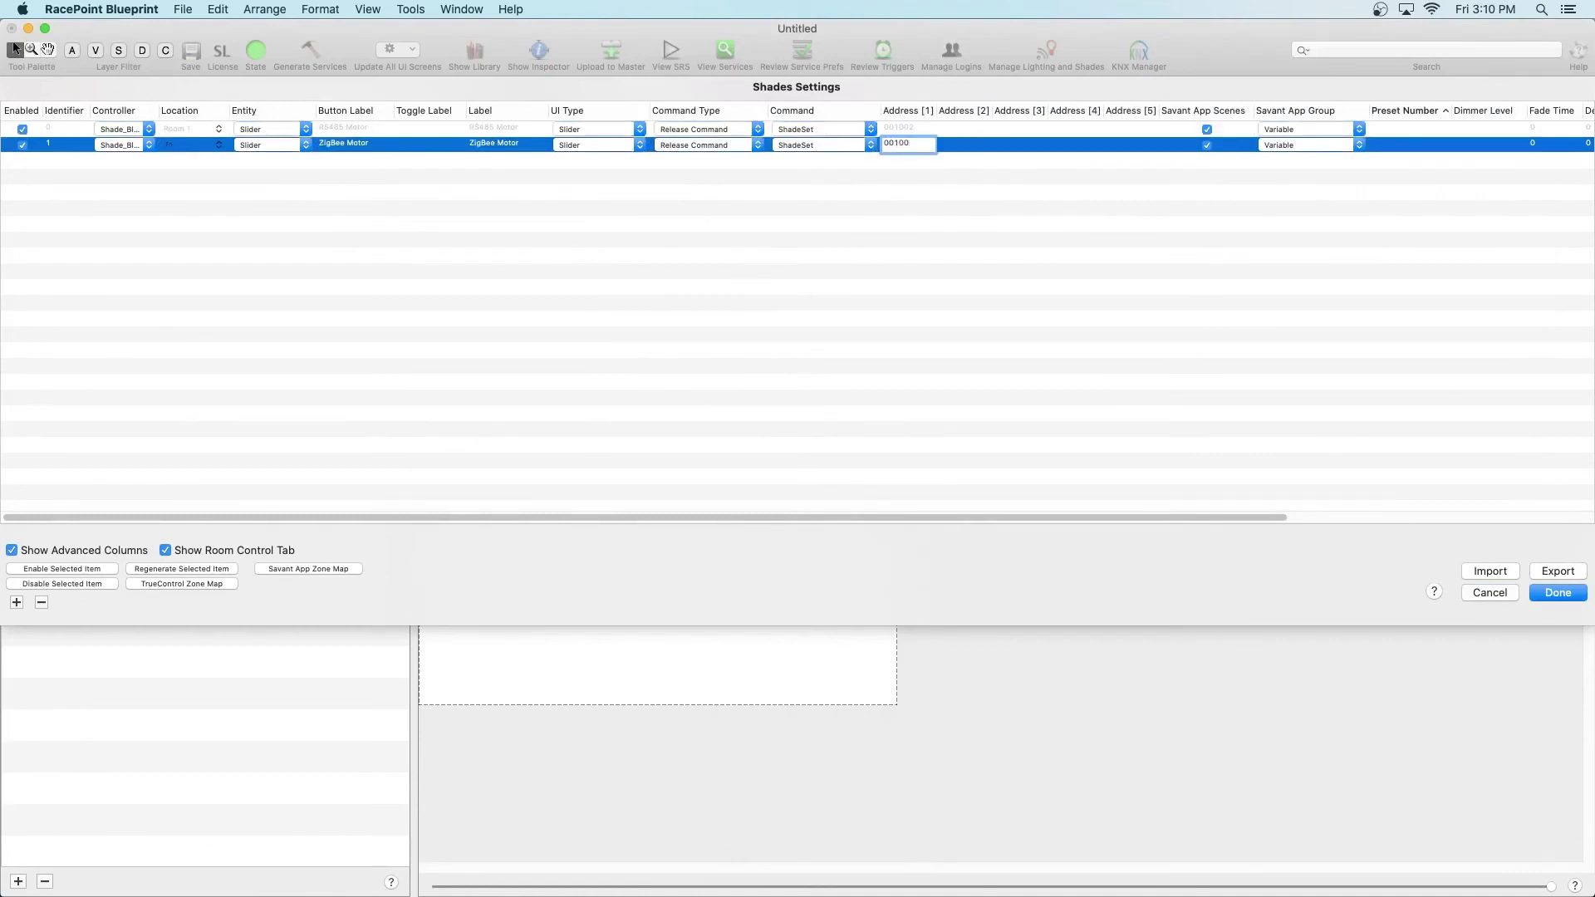
{"action": "type", "text": "C"}
{"action": "left_click", "coordinate": [871, 187]}
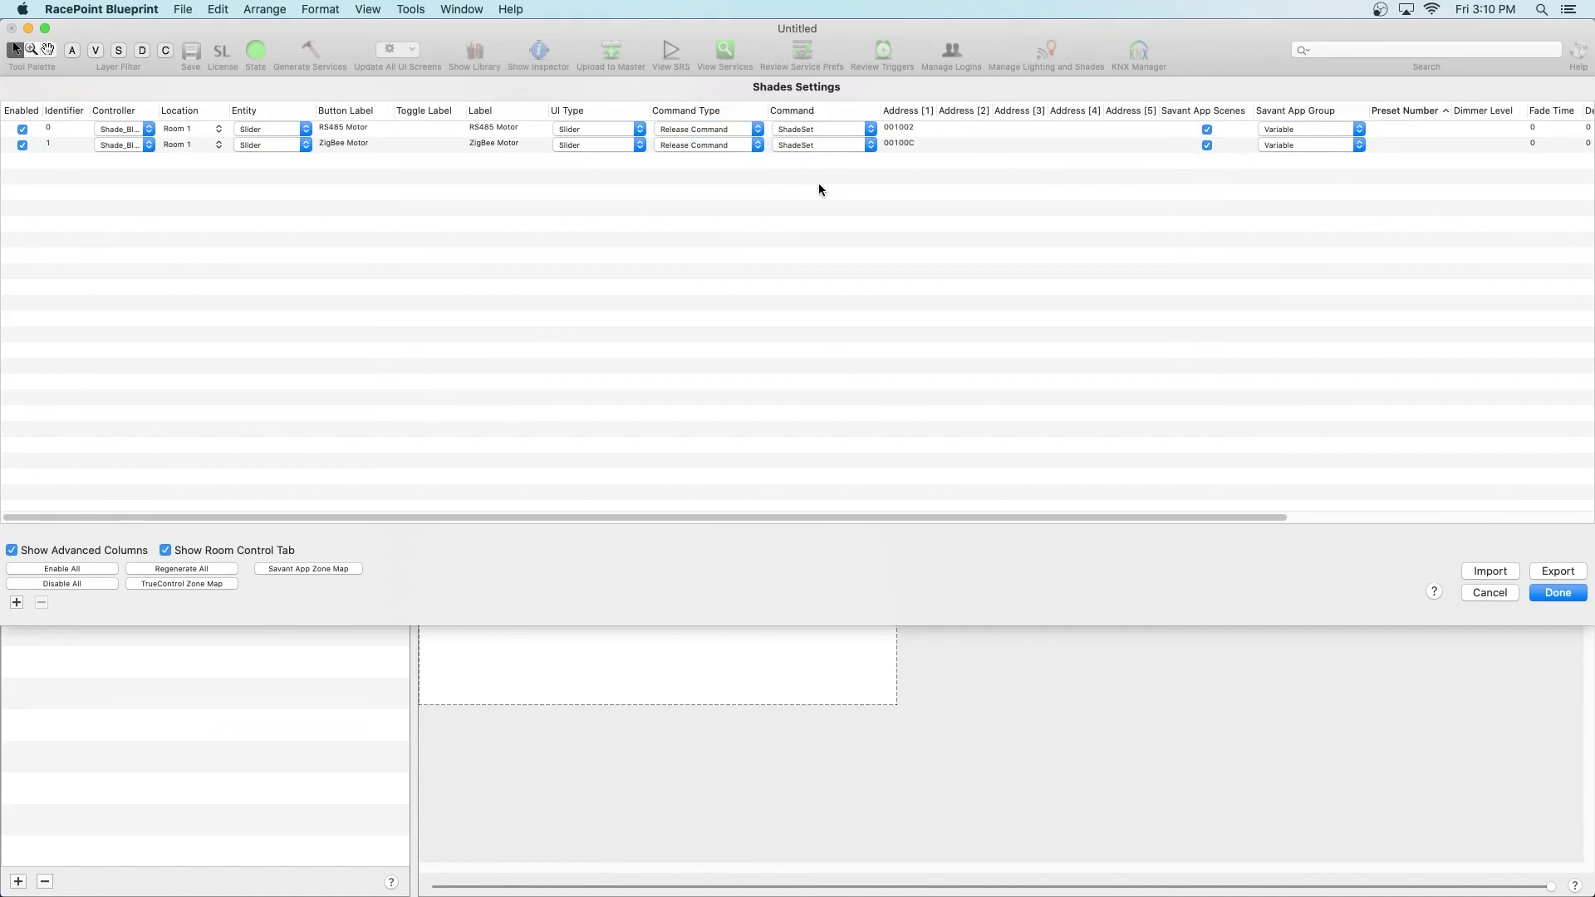
{"action": "left_click", "coordinate": [1557, 592]}
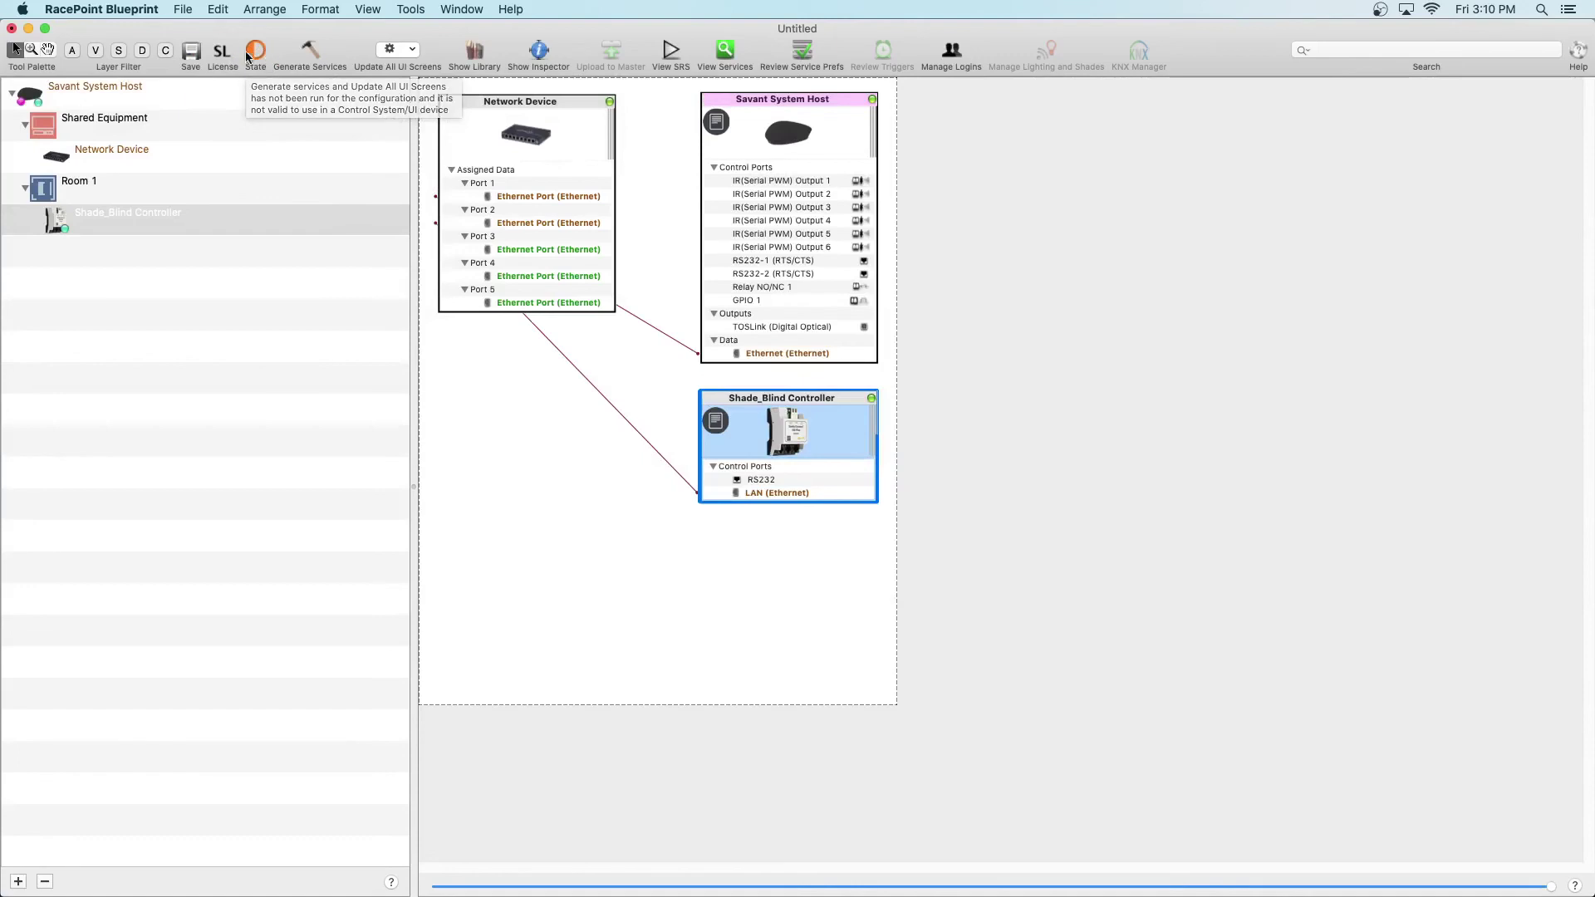
Step: Regenerate services, close the services list, and start Upload to Master
{"action": "left_click", "coordinate": [312, 55]}
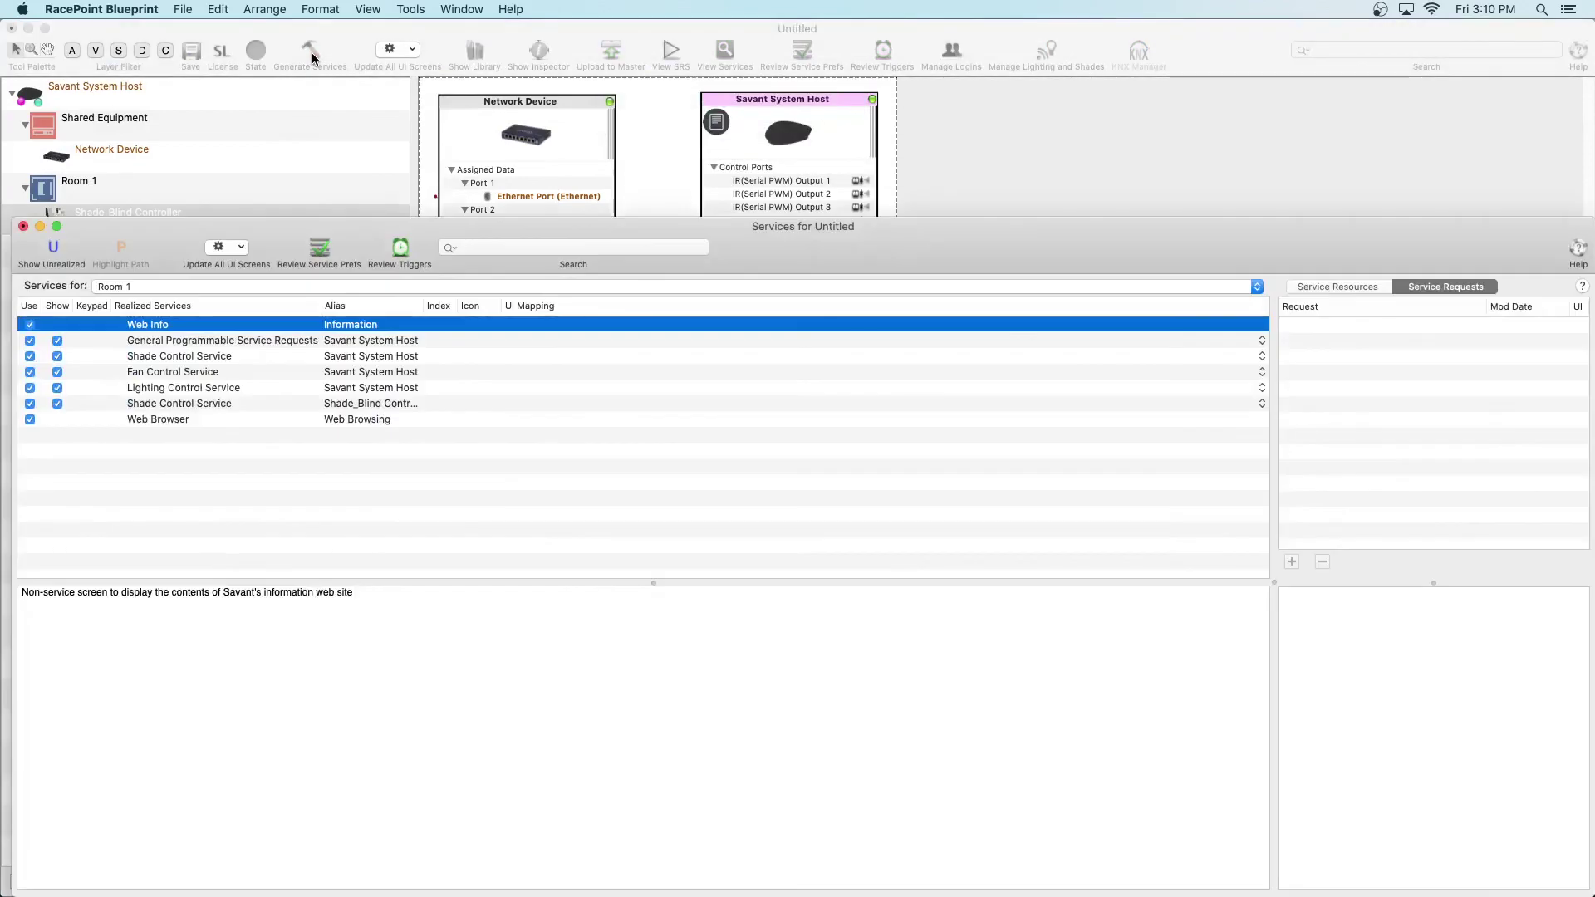
{"action": "left_click", "coordinate": [24, 226]}
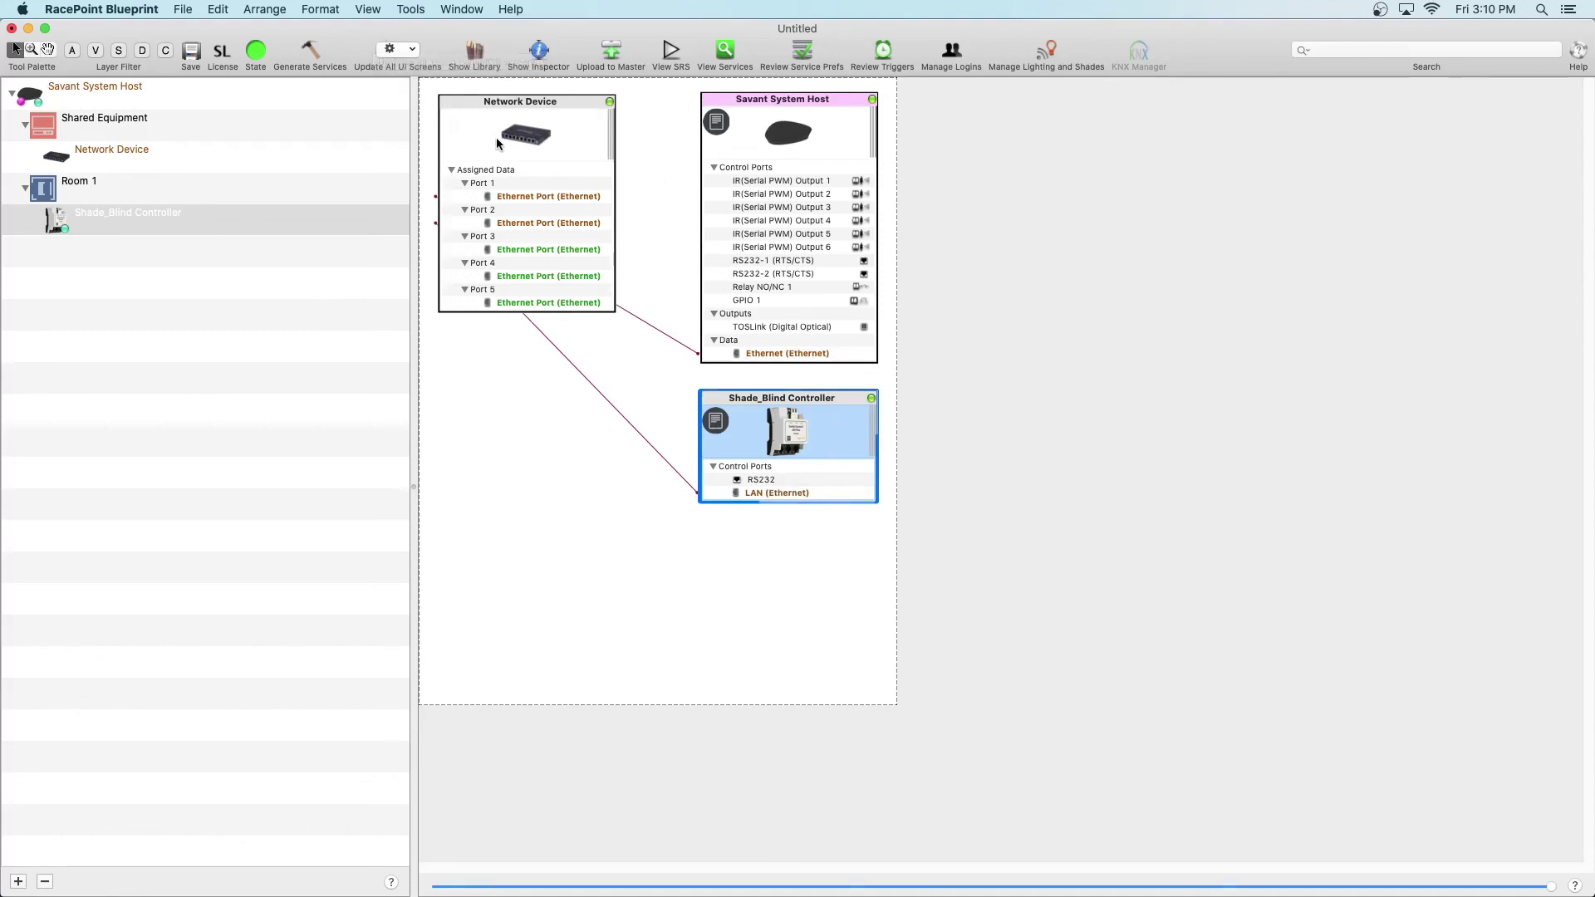
{"action": "left_click", "coordinate": [617, 47]}
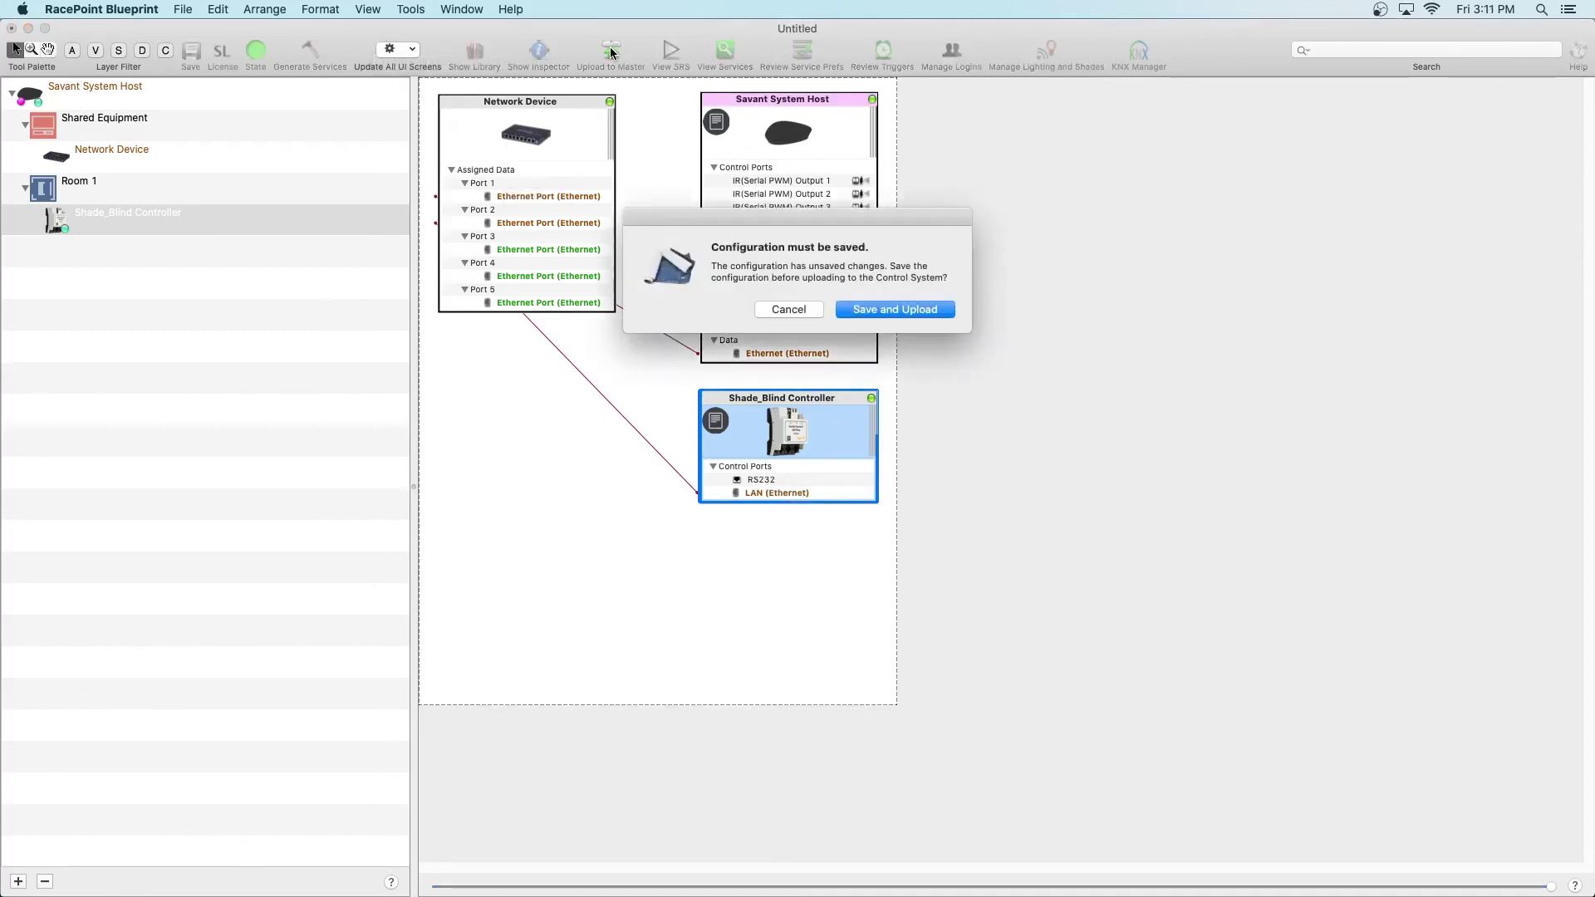
Step: Confirm saving before upload and save the configuration under the file name TROY
{"action": "left_click", "coordinate": [920, 317]}
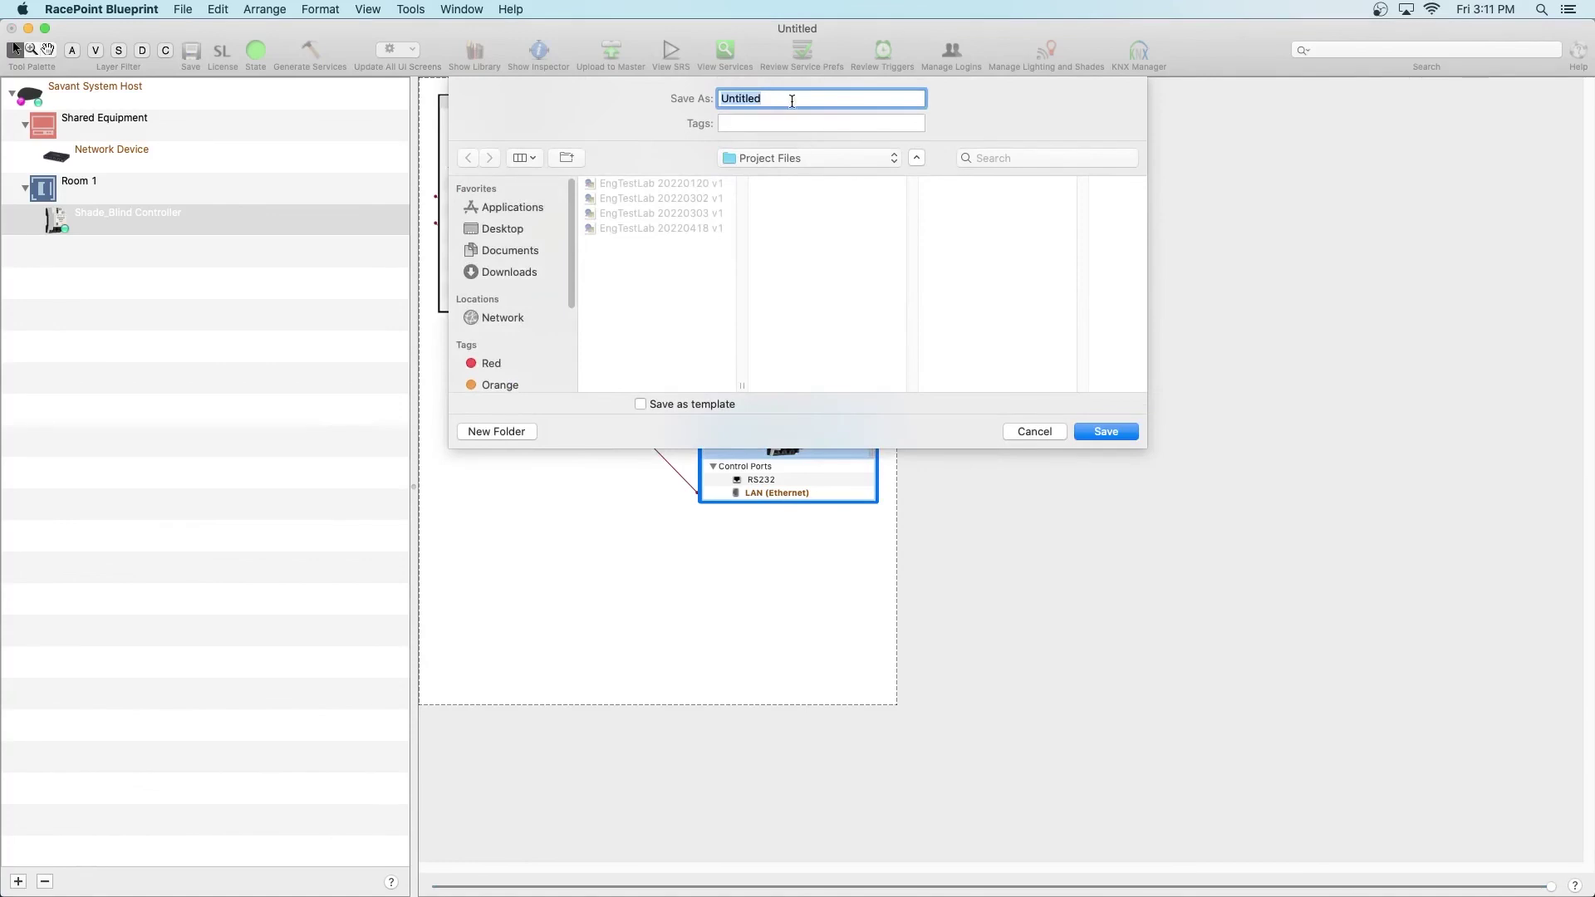
{"action": "type", "text": "TROY"}
{"action": "left_click", "coordinate": [1106, 432]}
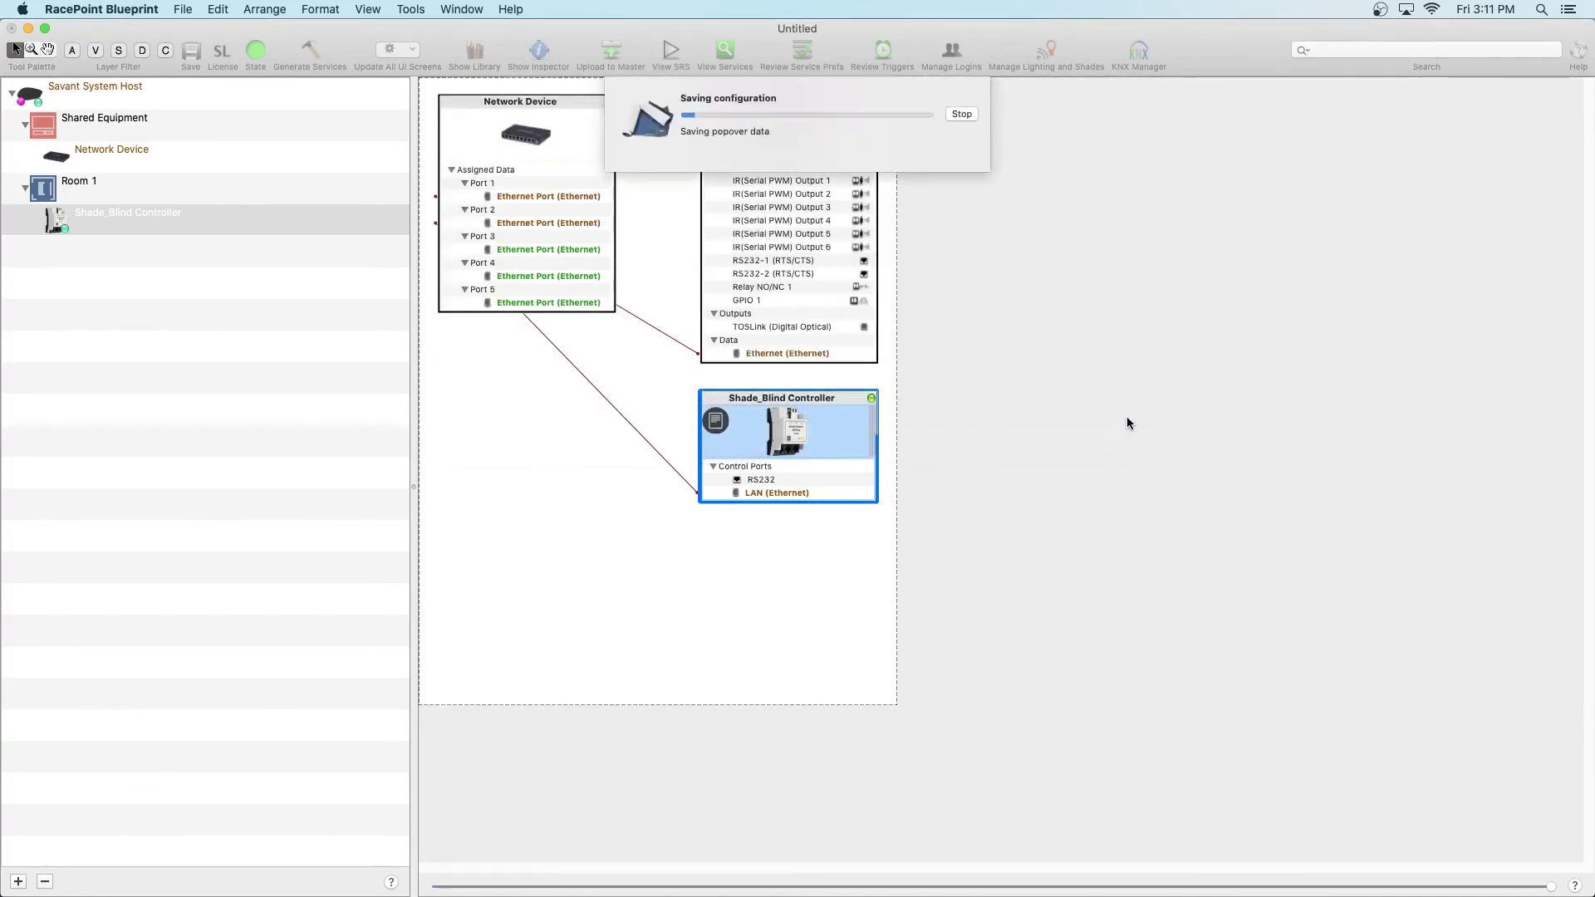